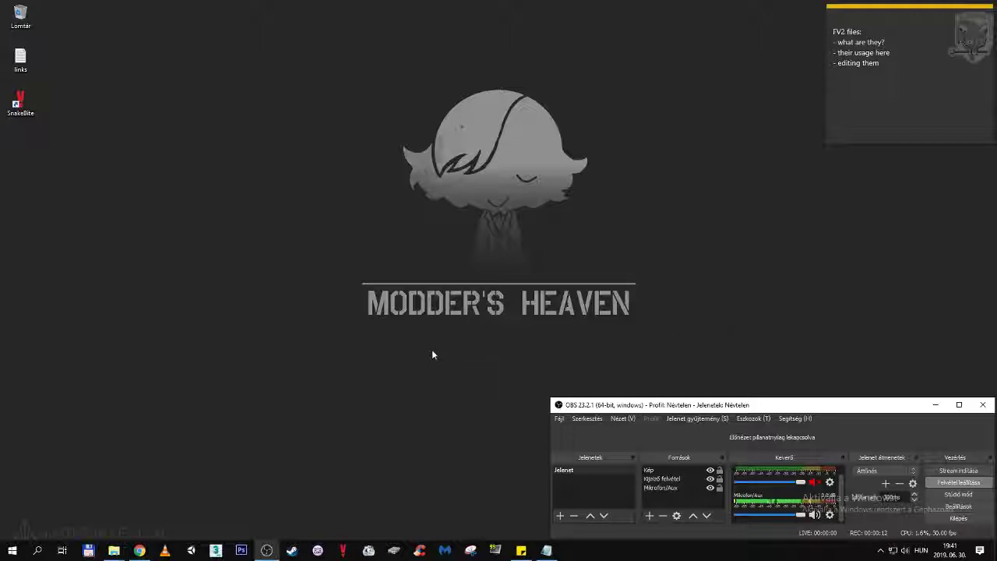
Read the FV2 wiki article, highlighting the sentence on what FV2 files can do
click(140, 550)
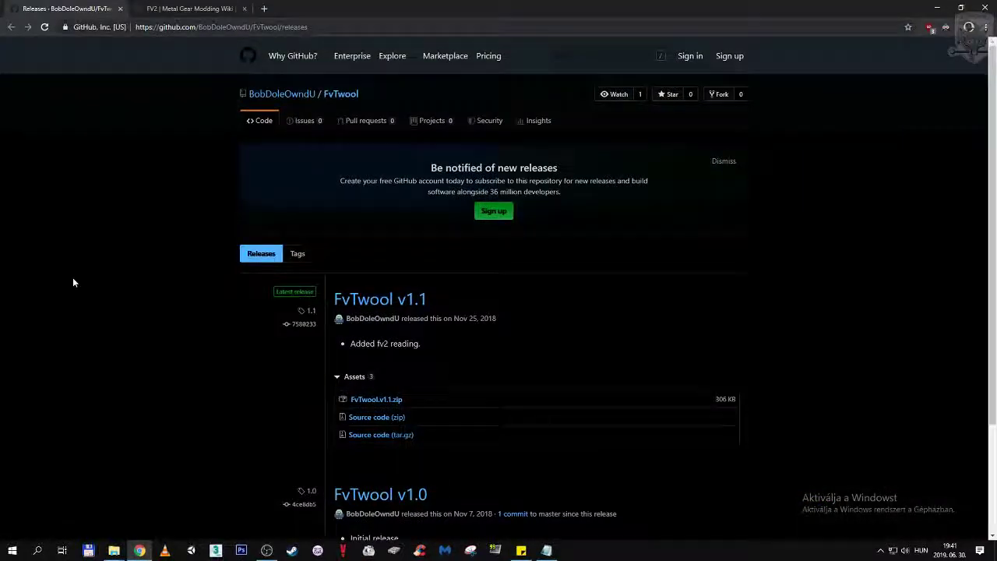
click(167, 8)
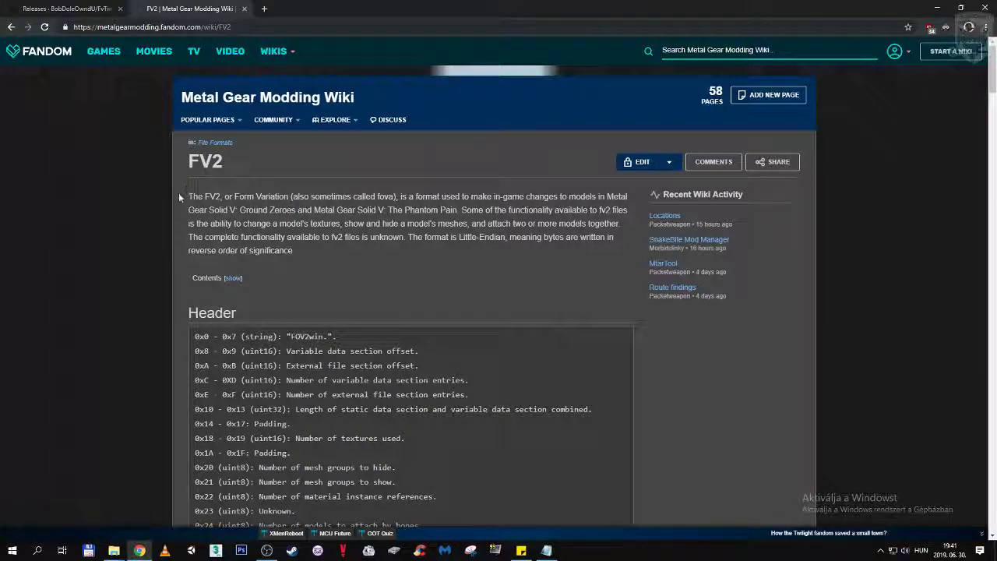
drag(463, 210, 612, 223)
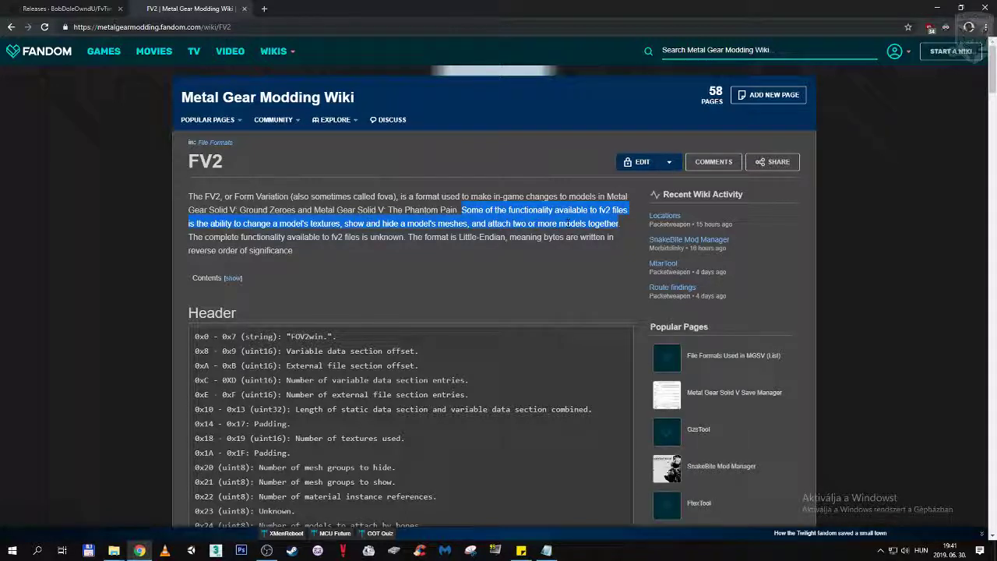
click(217, 249)
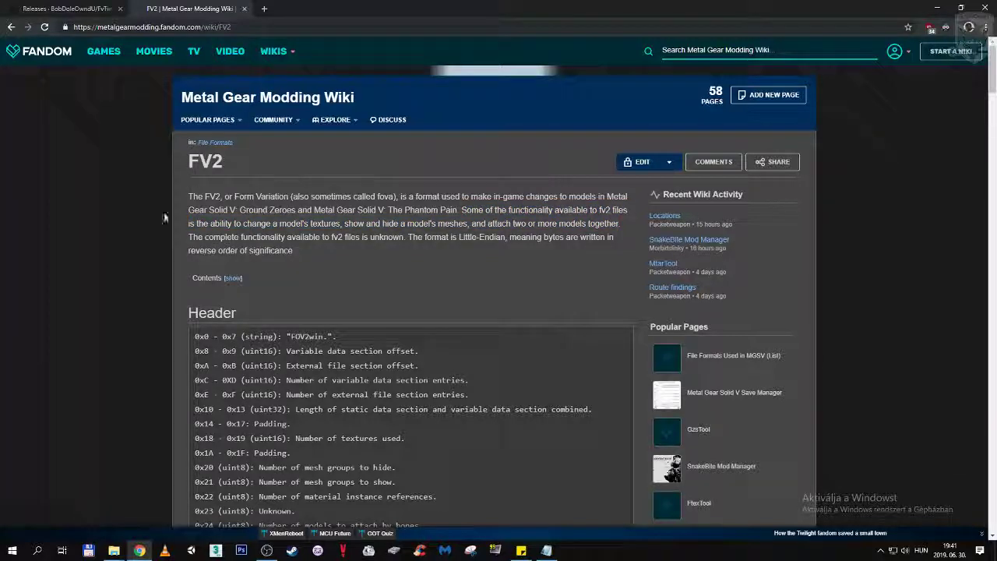
click(139, 551)
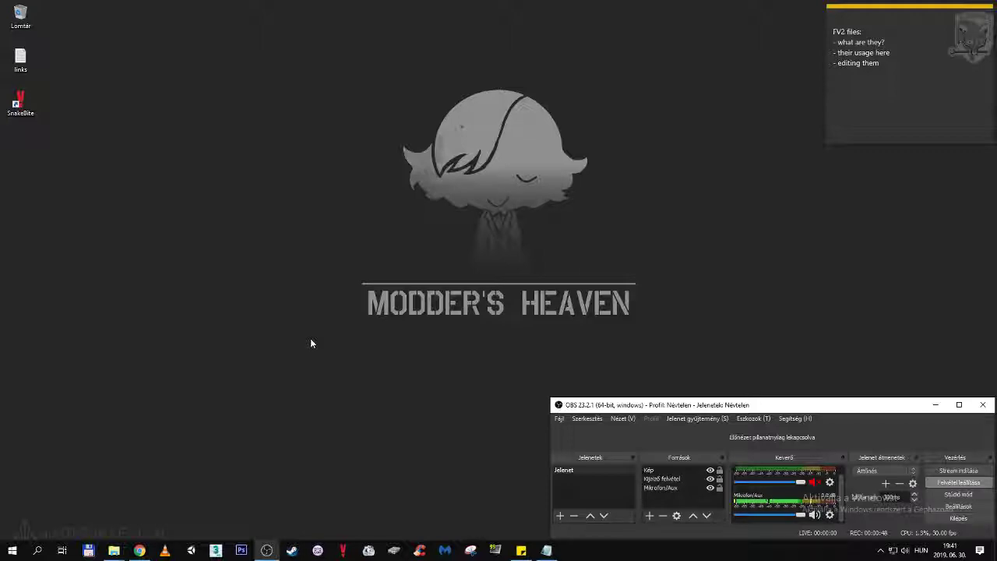
Look over the FvTwool releases page in the browser, then minimize it
click(139, 550)
click(39, 9)
scroll(160, 246, down, 1)
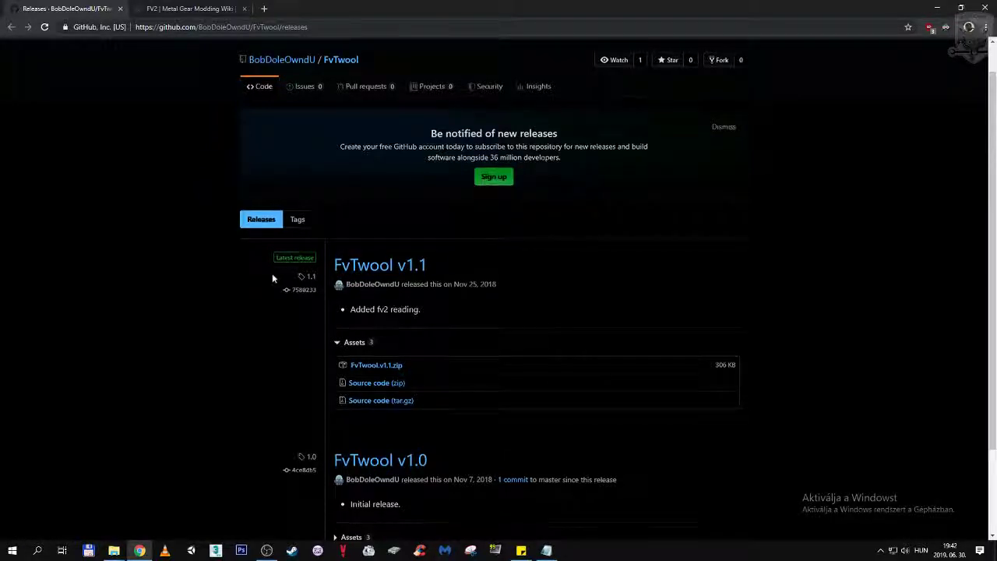
scroll(272, 274, up, 1)
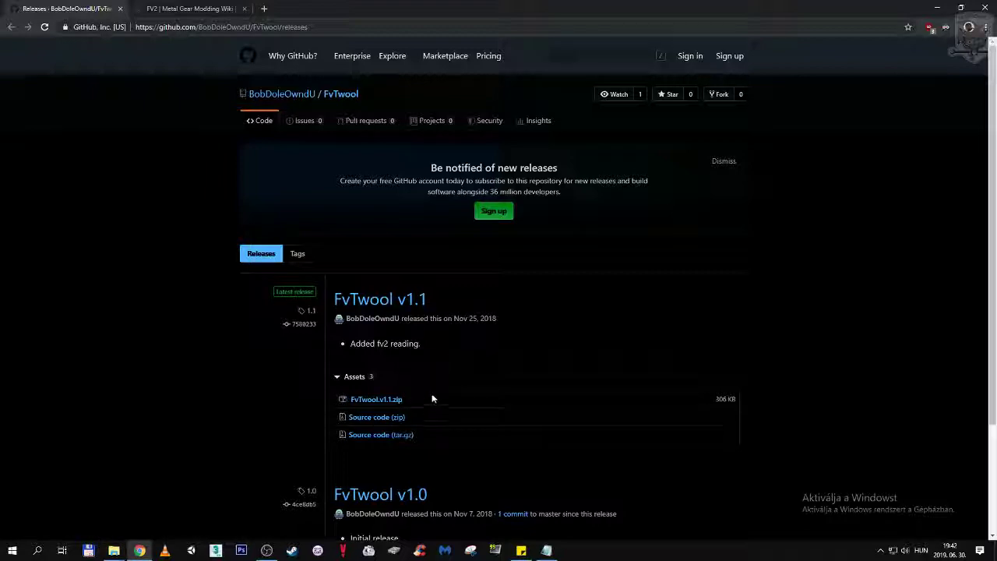
click(140, 551)
Check the FV2Tool folder, select File Proliferator in File Monolith, and open a new Explorer window
mouse_move(121, 552)
click(150, 507)
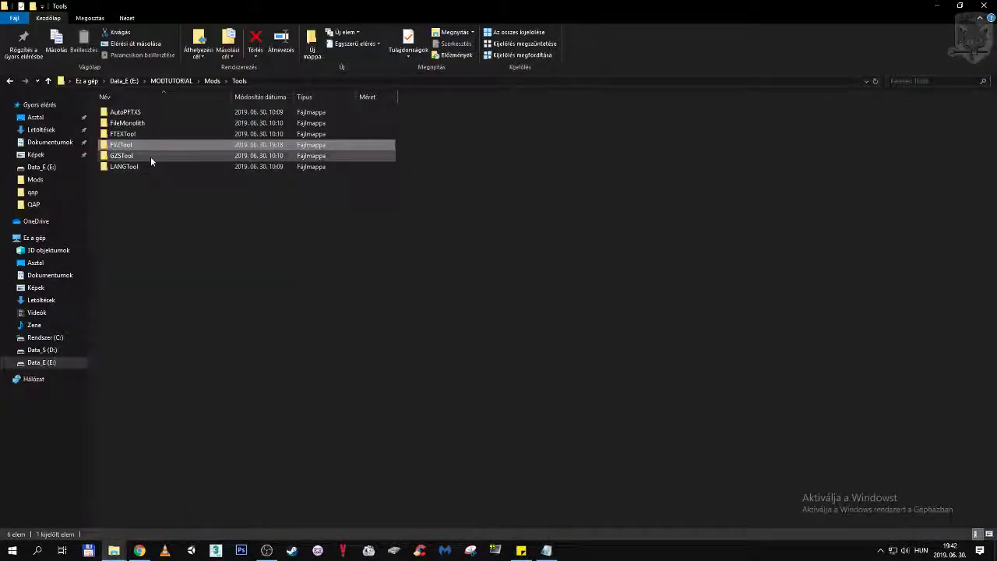
double_click(148, 146)
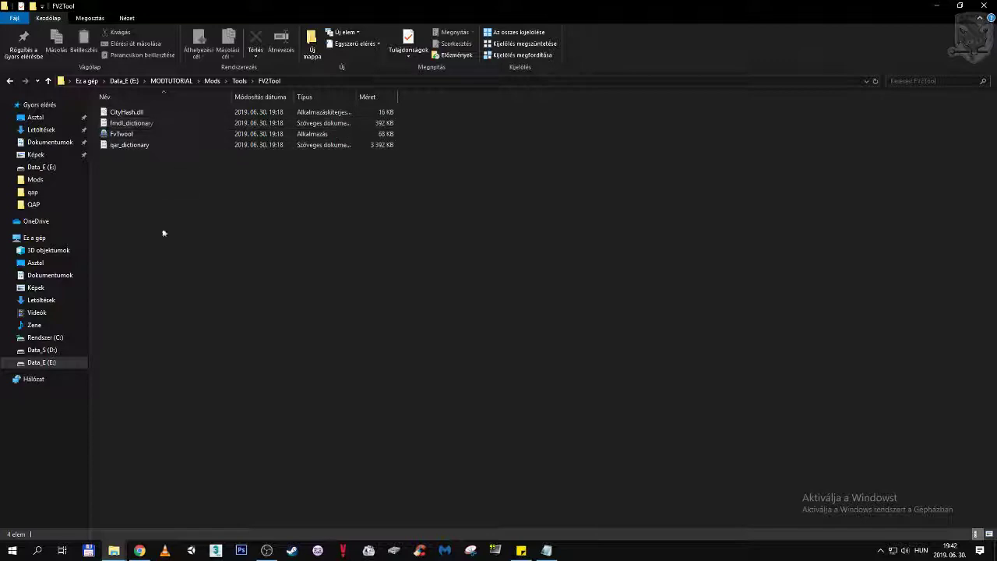
mouse_move(114, 550)
click(80, 514)
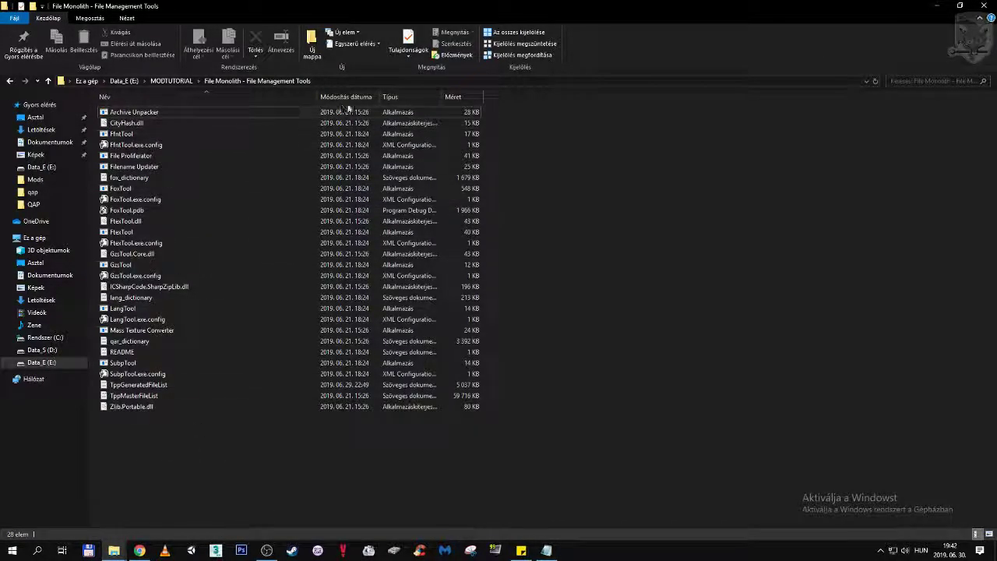
click(191, 157)
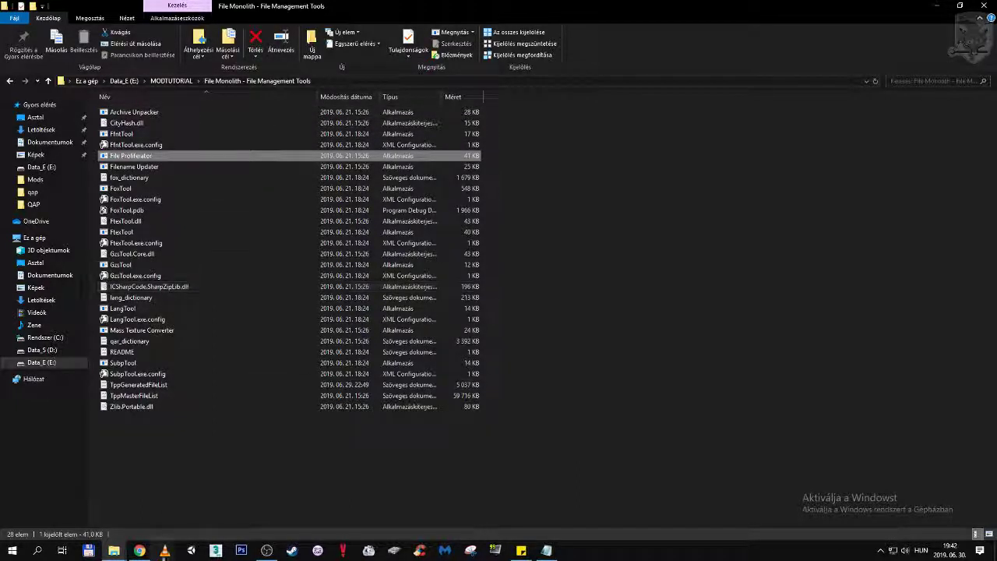
right_click(117, 551)
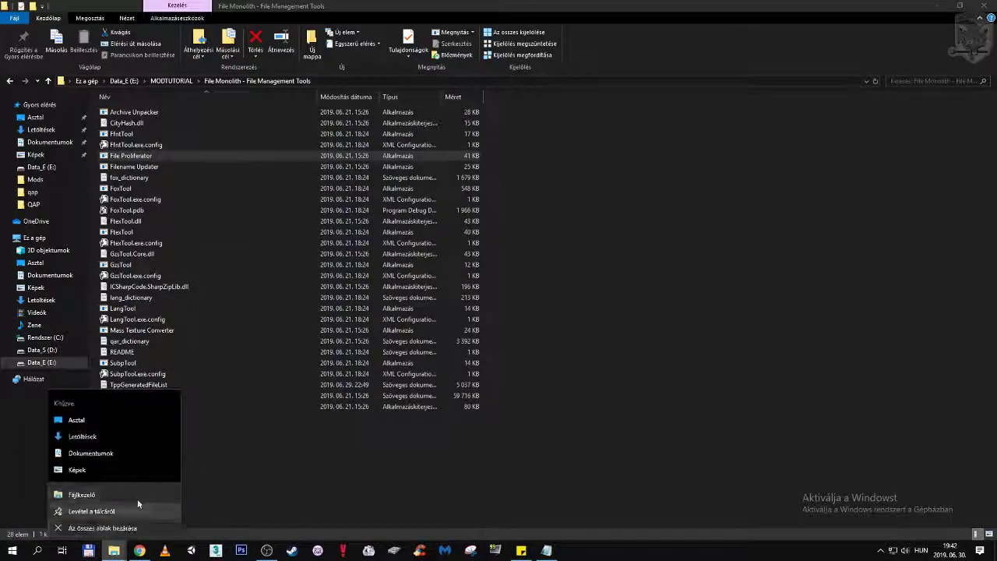
click(136, 497)
Browse to E:\MODTUTORIAL\UnpackedFiles\Assets\tpp\fova\chara\ish
click(41, 363)
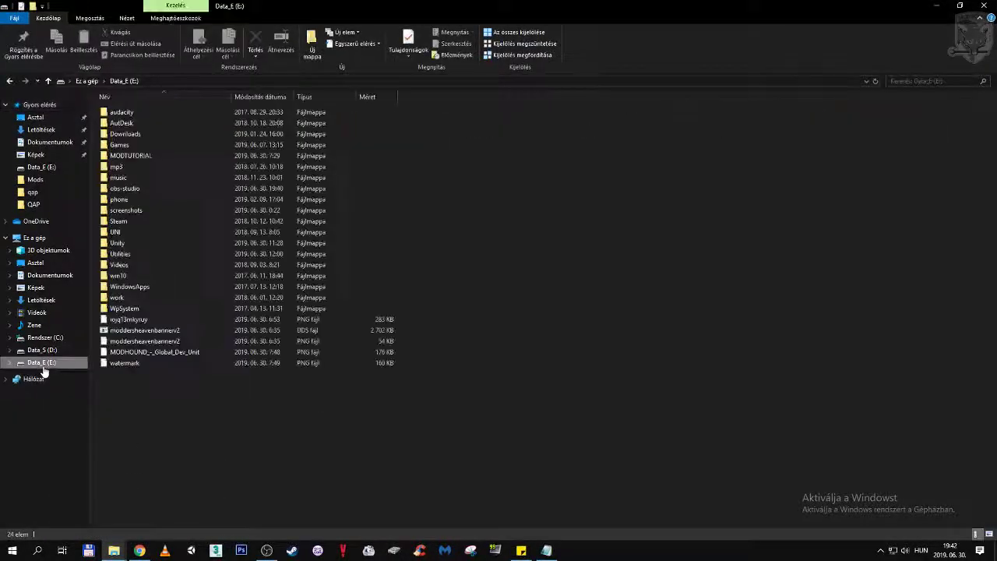
double_click(147, 156)
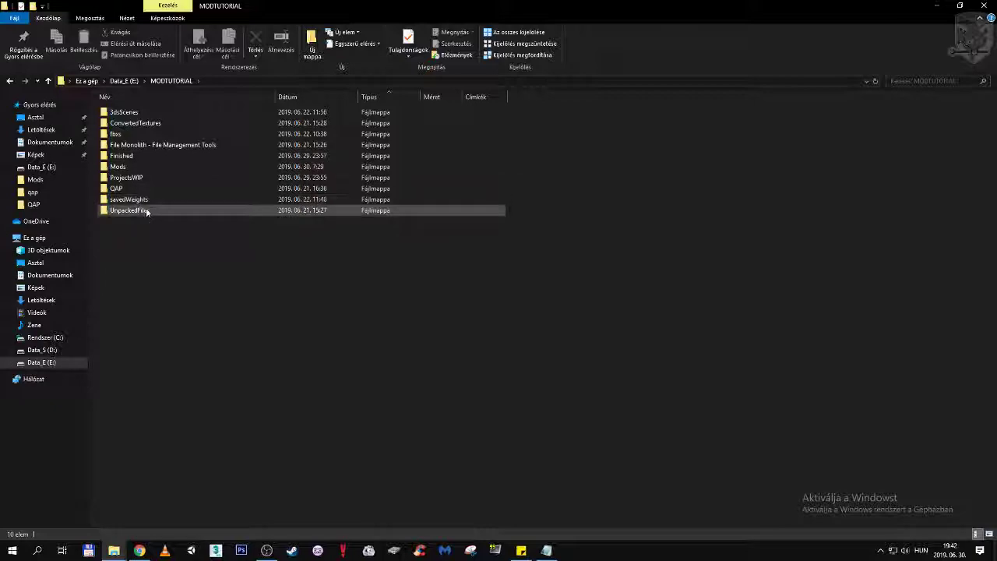
double_click(146, 209)
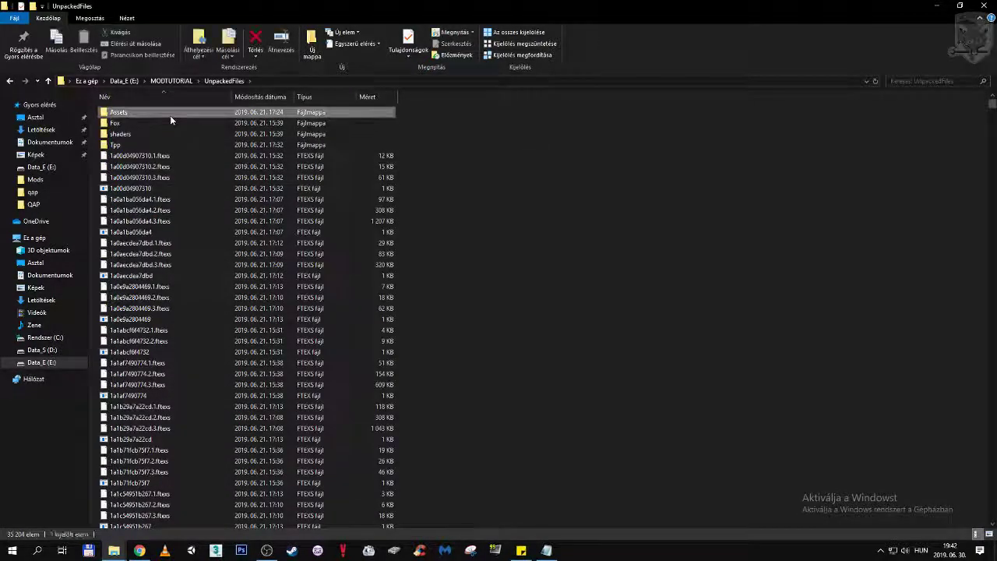
double_click(171, 115)
double_click(160, 144)
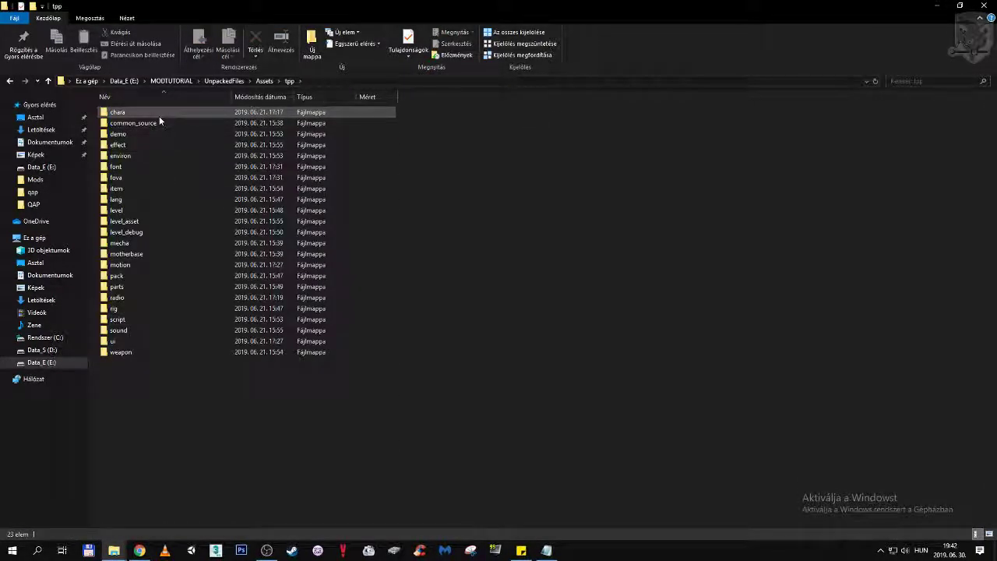
double_click(134, 176)
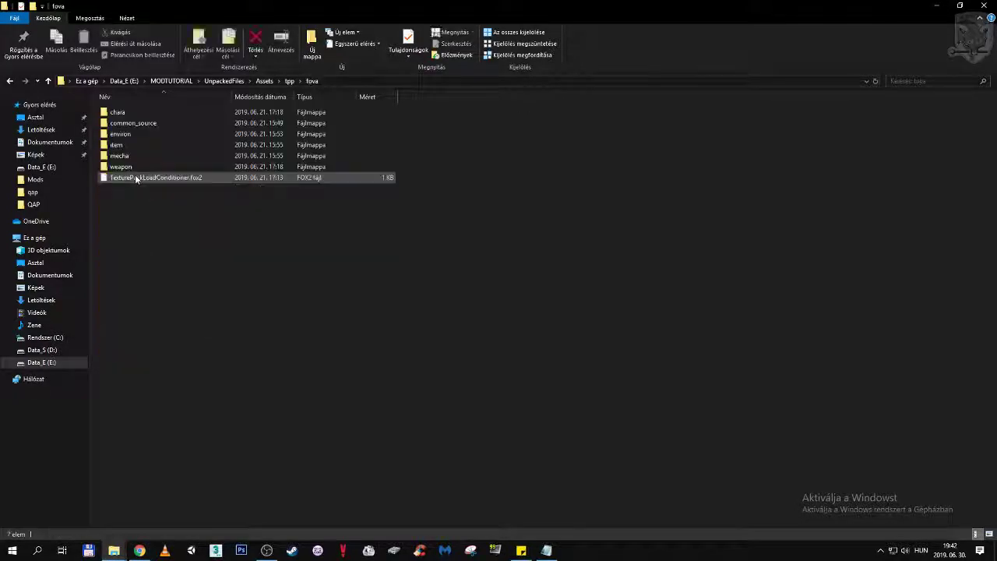
double_click(148, 113)
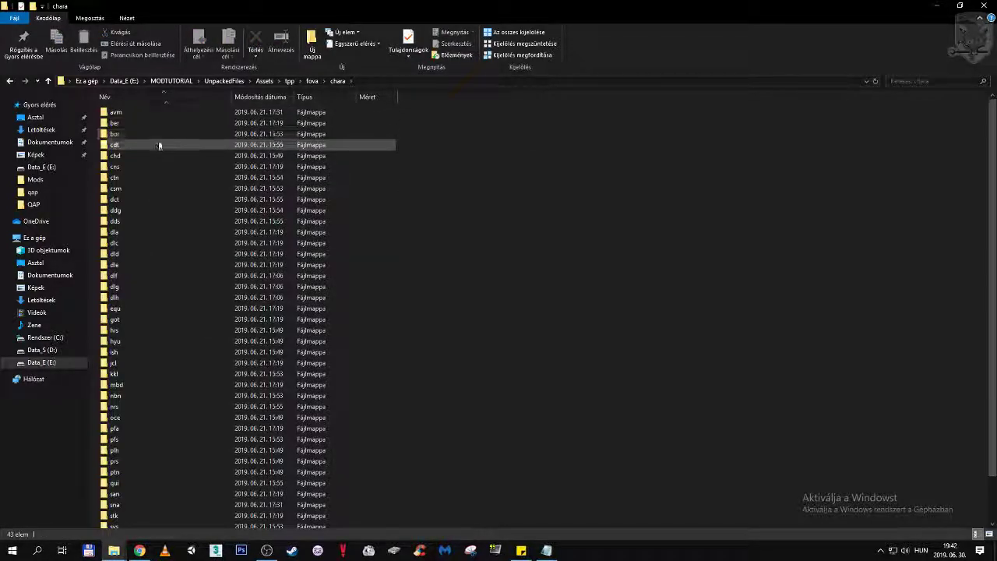
scroll(159, 234, down, 2)
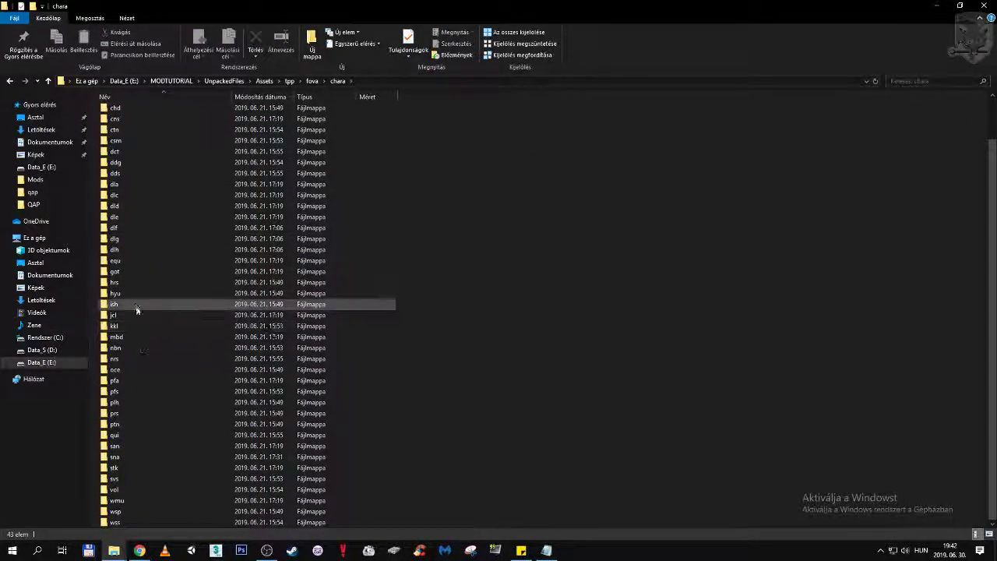
double_click(135, 304)
Copy the ish folder path from the address bar and return to File Monolith
click(159, 114)
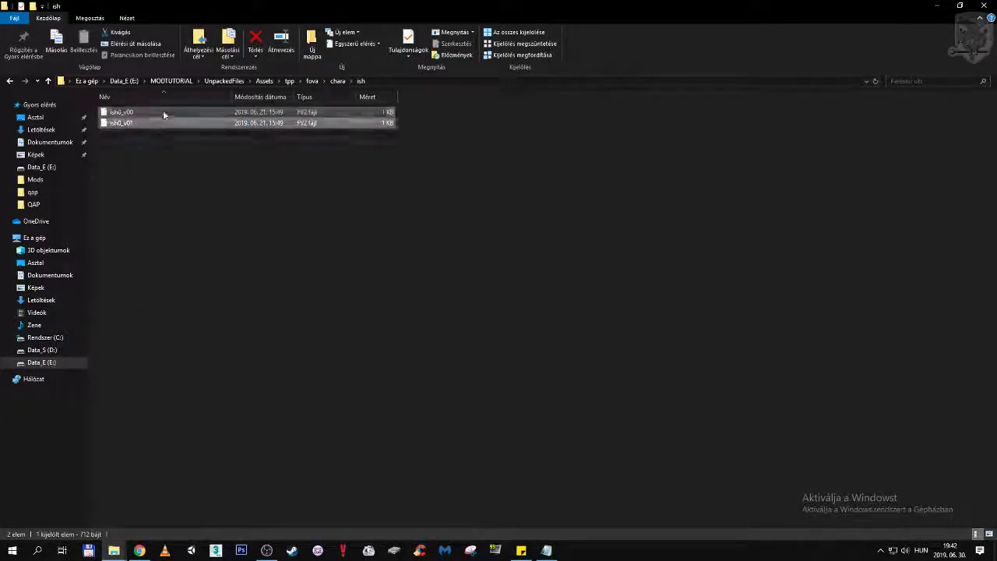
click(164, 136)
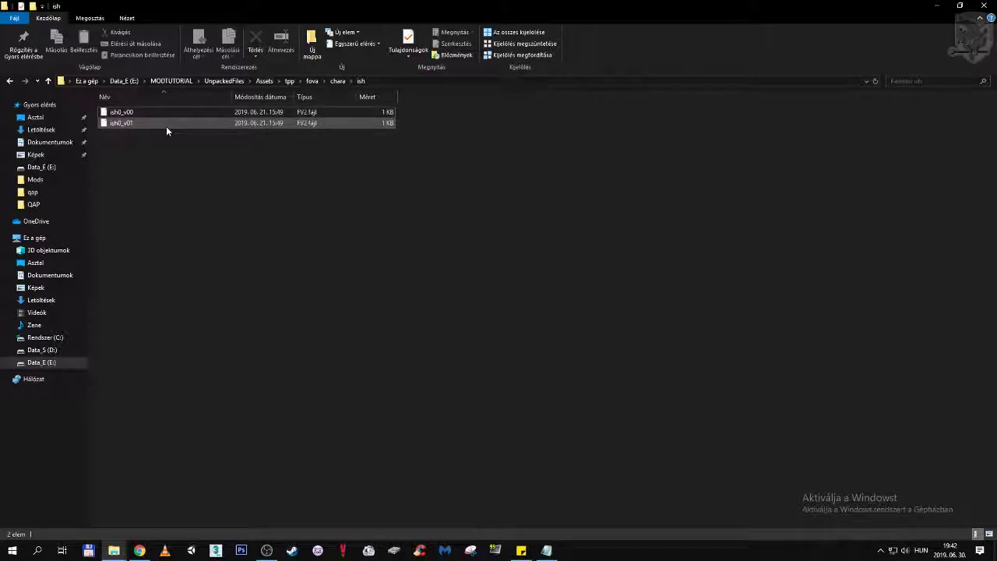
click(462, 84)
right_click(461, 84)
key(ctrl+c)
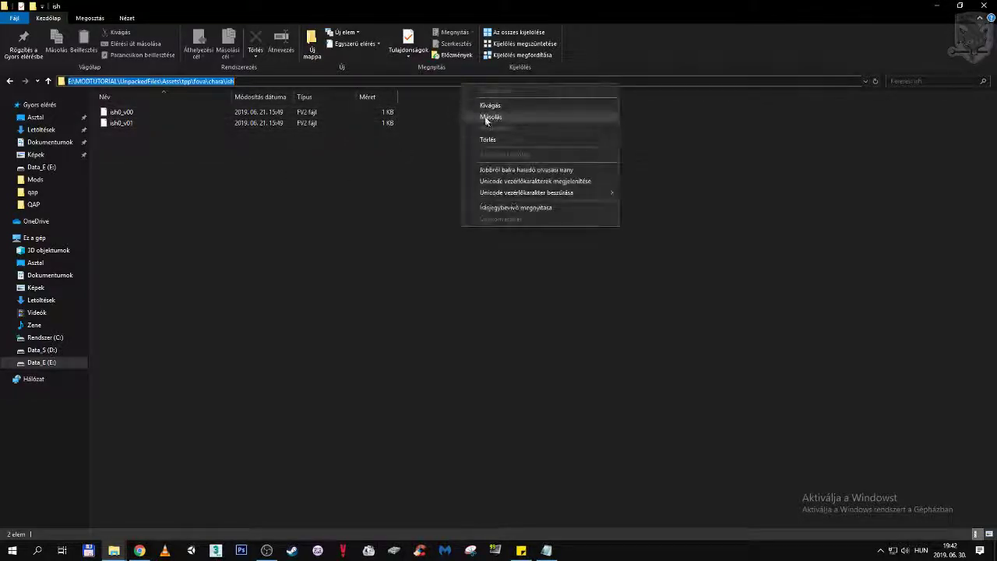
click(488, 123)
mouse_move(113, 551)
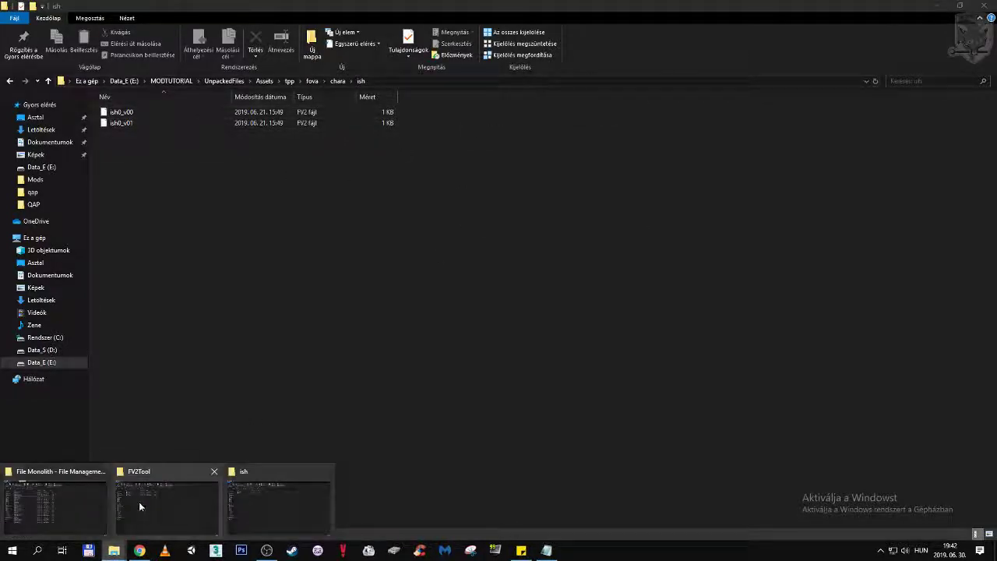
click(72, 499)
Launch File Proliferator and load ish0_v00 and ish0_v01 from the pasted ish folder path
right_click(184, 159)
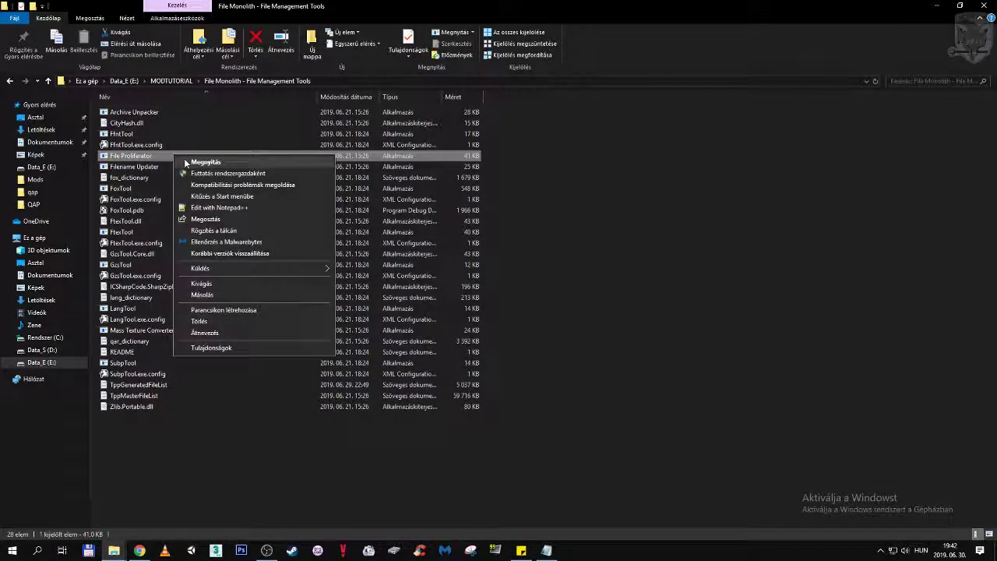
click(185, 162)
click(614, 216)
click(681, 223)
right_click(688, 224)
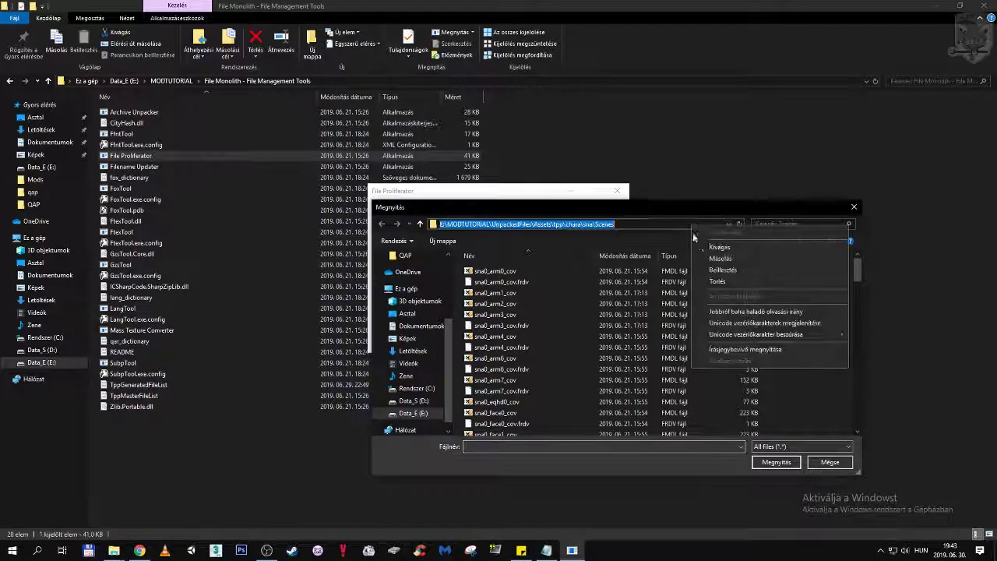
click(710, 270)
click(740, 224)
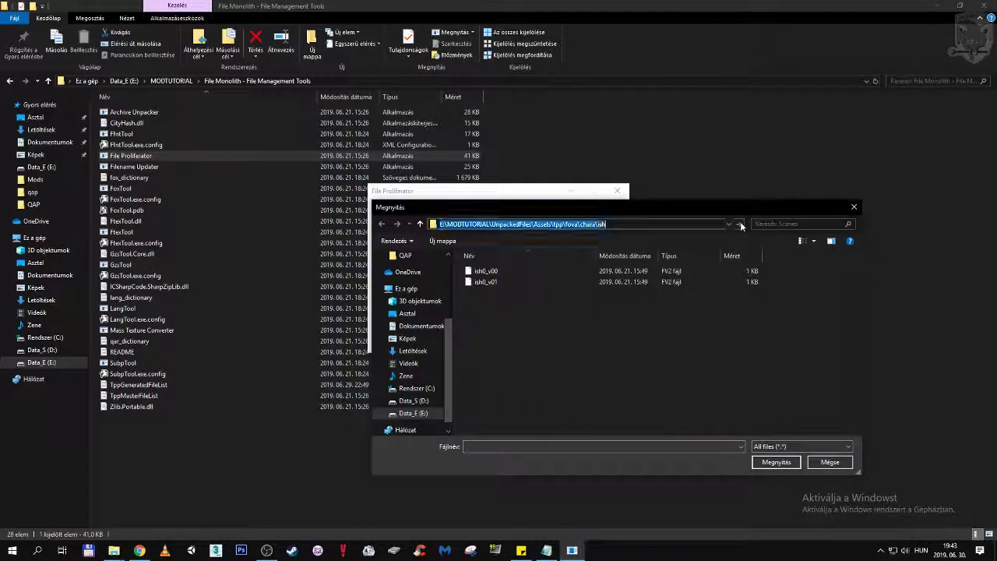
click(545, 272)
shift+click(552, 283)
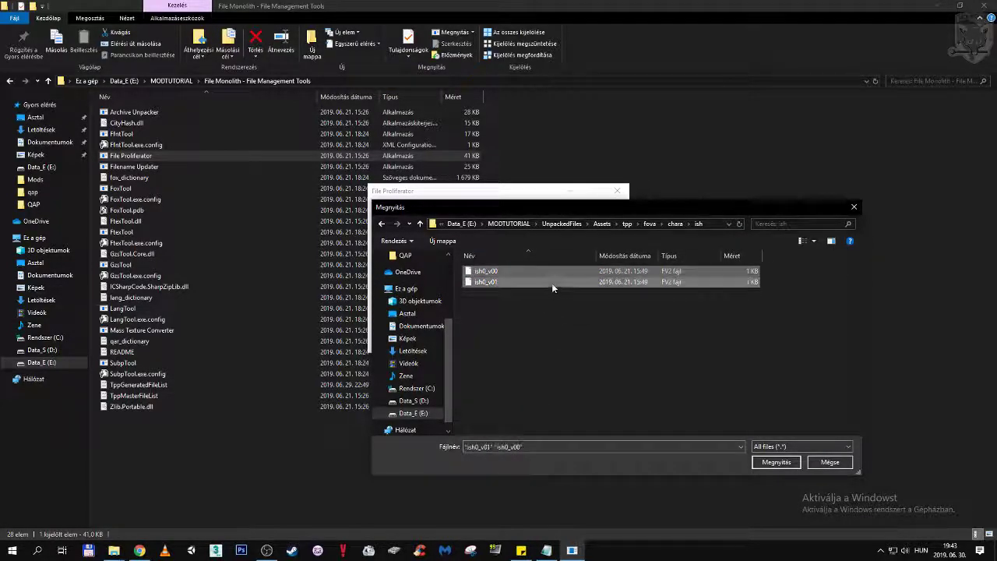
click(779, 464)
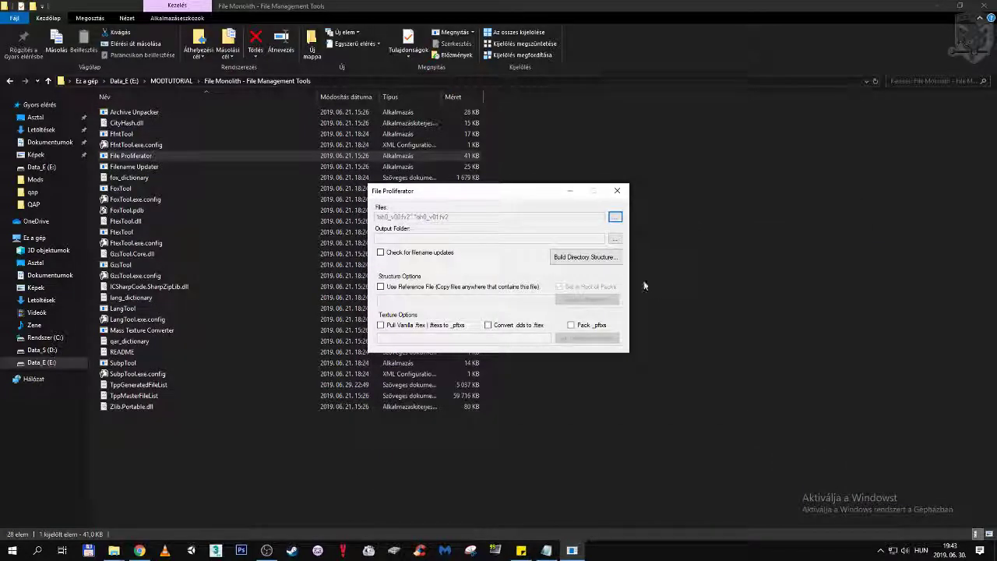
Set the output folder to MODTUTORIAL\Mods\Install, build the directory structure, and close the tool
click(615, 240)
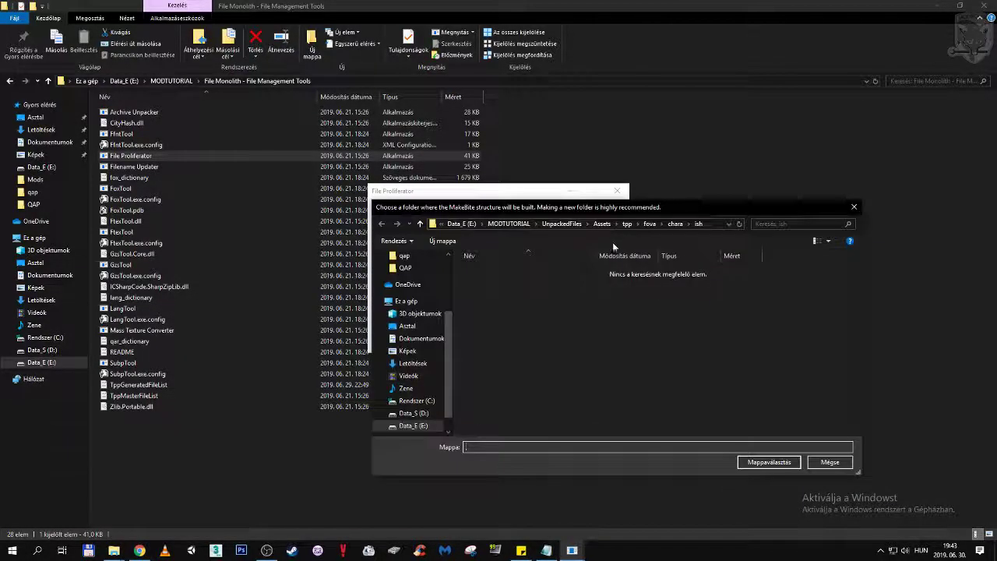
click(514, 224)
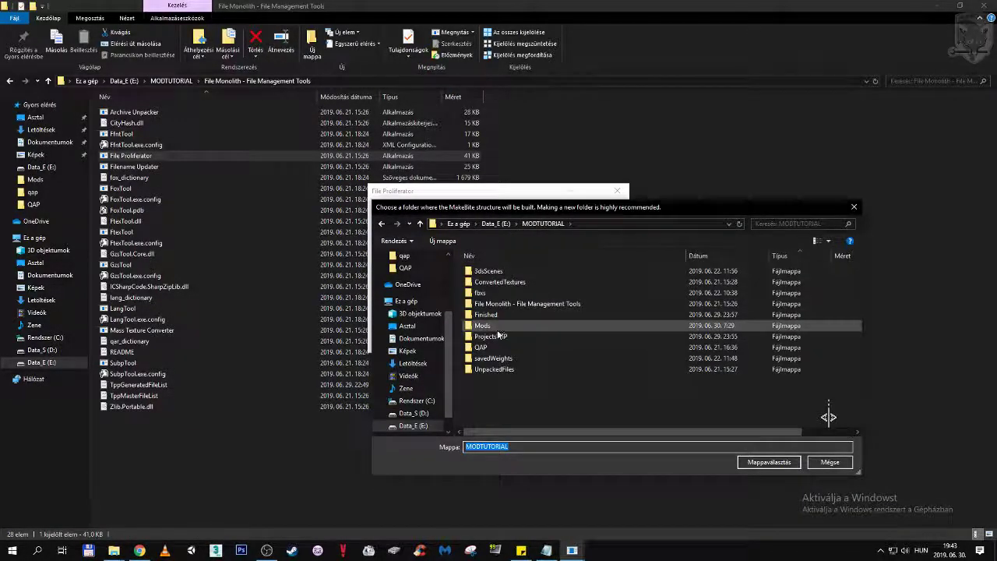
double_click(497, 329)
double_click(491, 270)
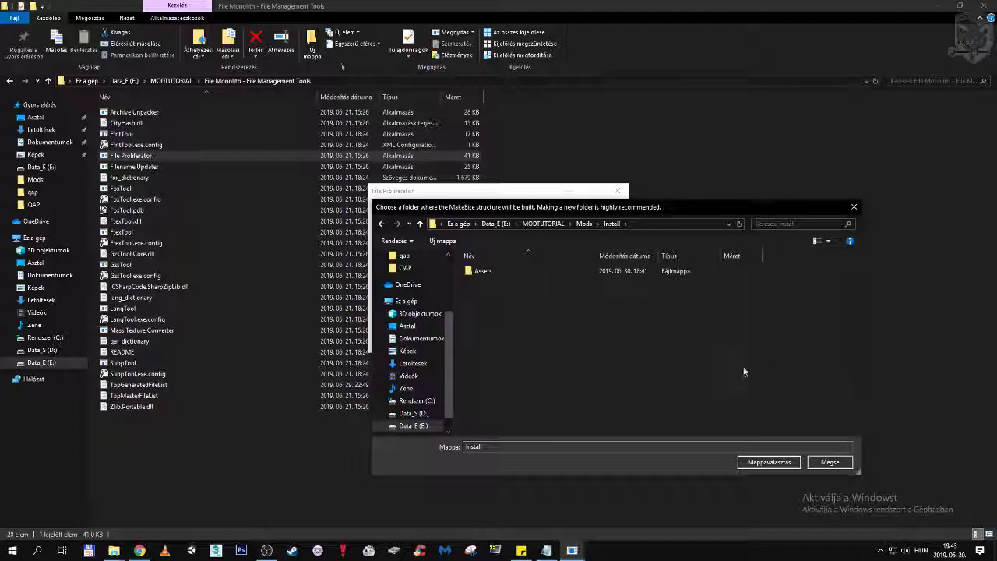
click(769, 462)
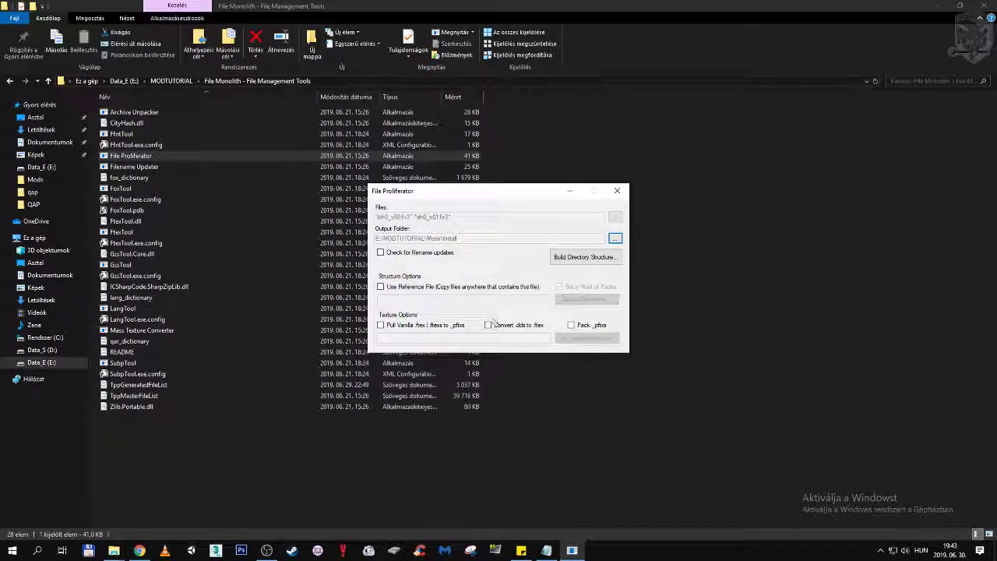
click(585, 258)
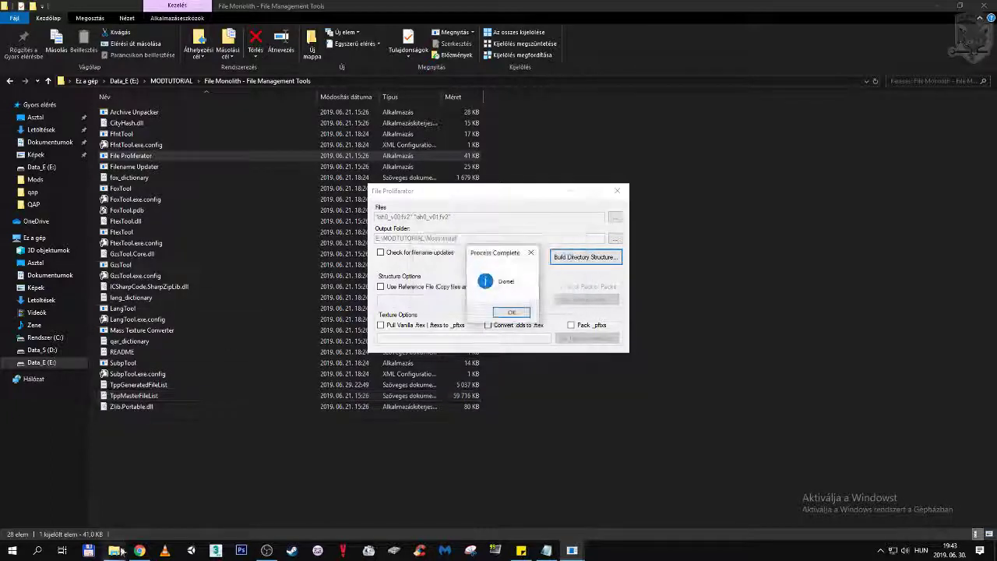
click(512, 312)
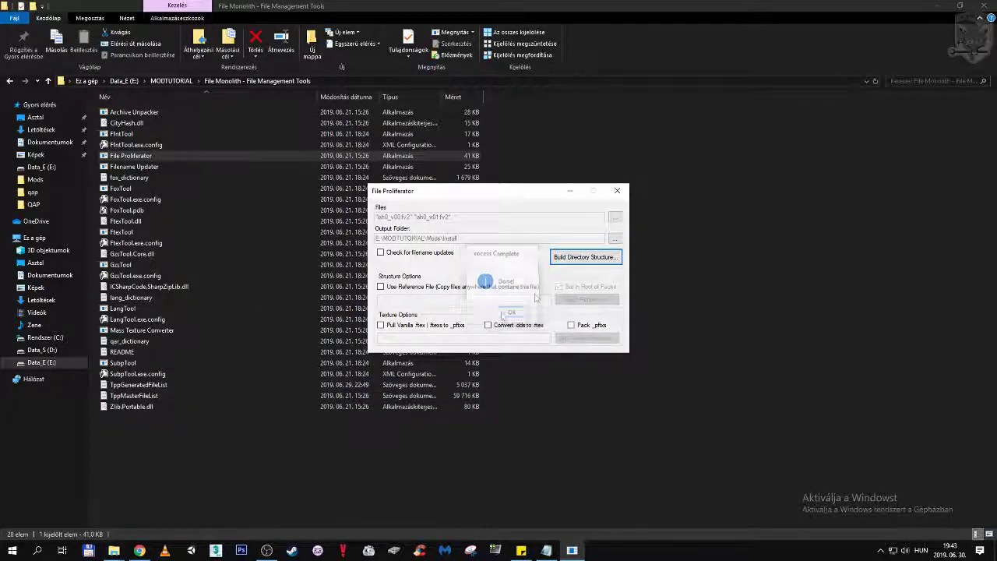
click(617, 193)
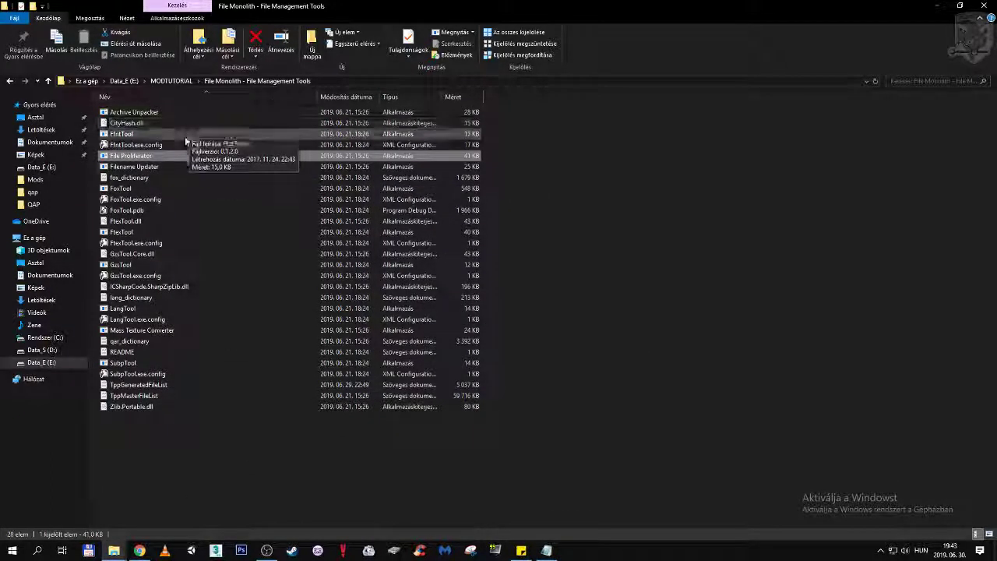
Navigate to MODTUTORIAL\Mods\Install\Assets\tpp\pack and open its fova folder
click(937, 6)
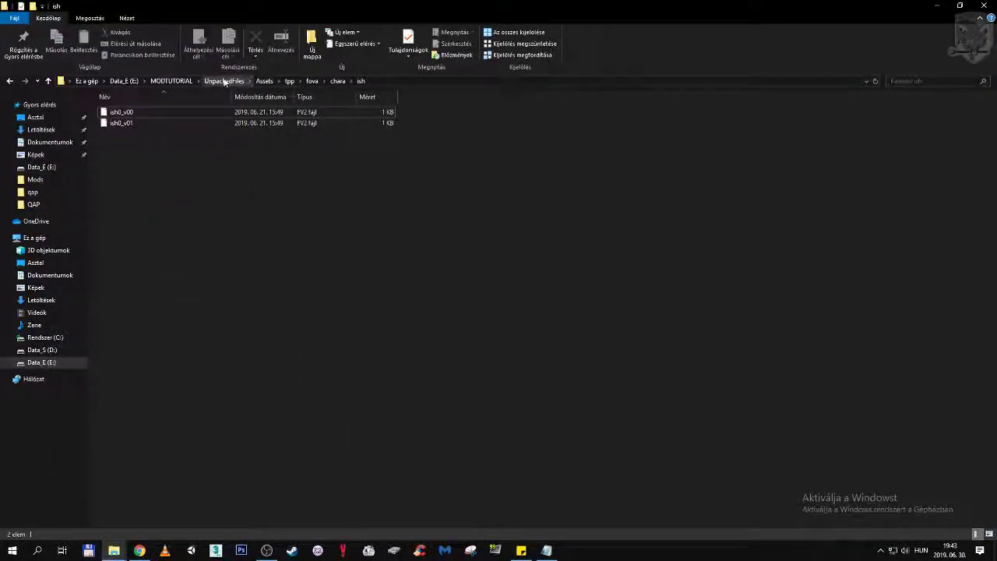
click(172, 81)
double_click(143, 165)
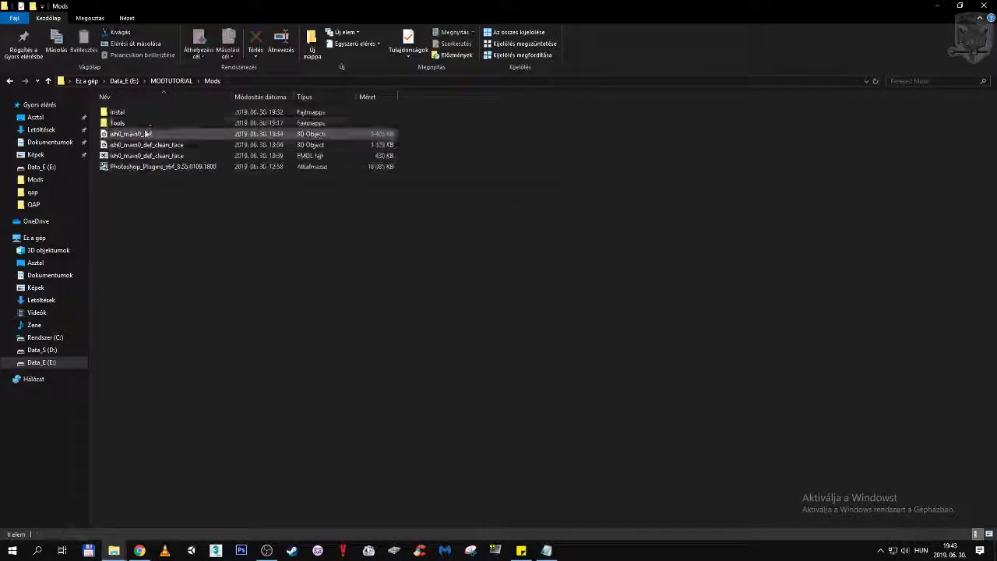
double_click(146, 114)
double_click(147, 114)
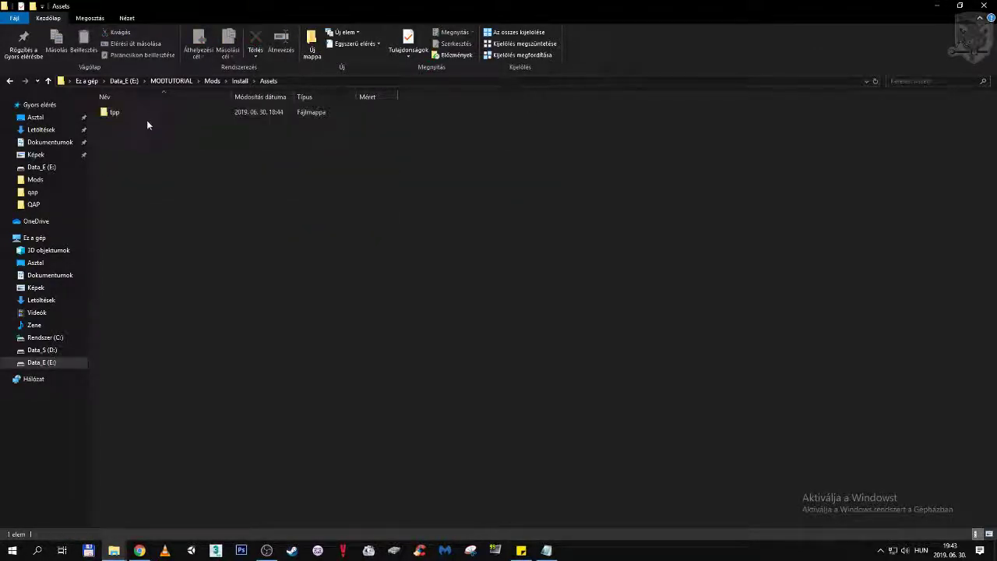
double_click(146, 115)
double_click(146, 122)
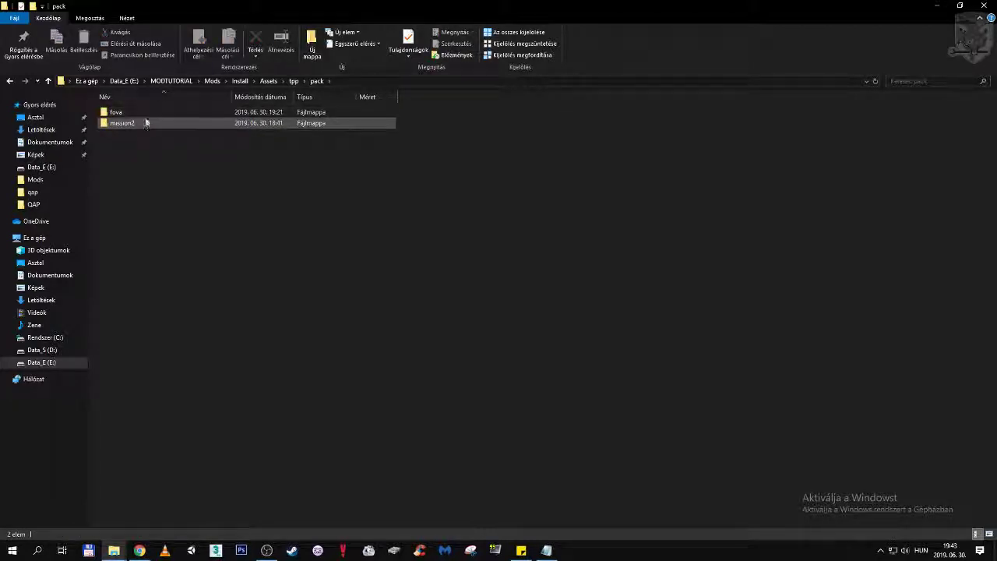
double_click(143, 116)
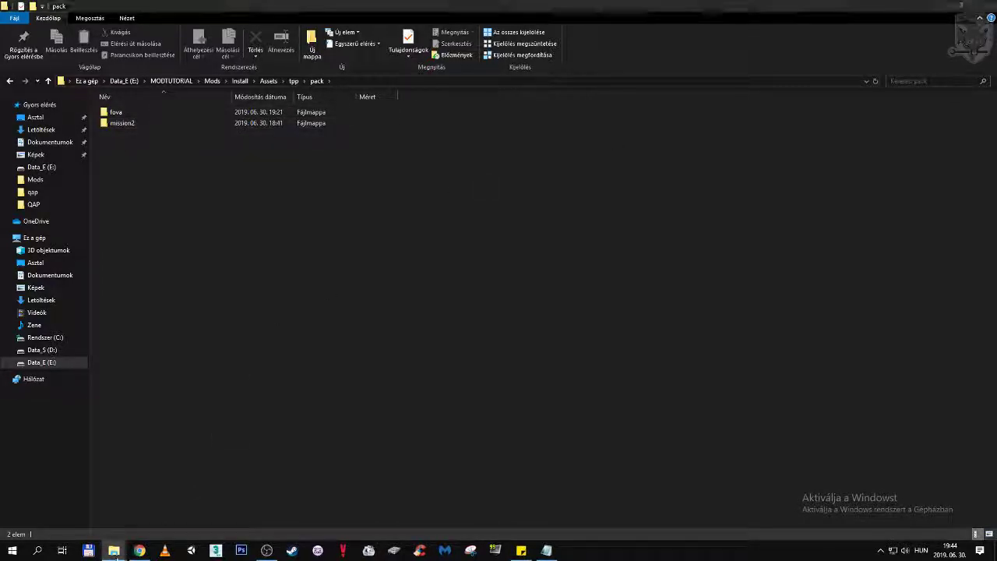
Launch FvTwool.exe from the FV2Tool folder and move its window toward the screen centre
mouse_move(114, 551)
click(162, 501)
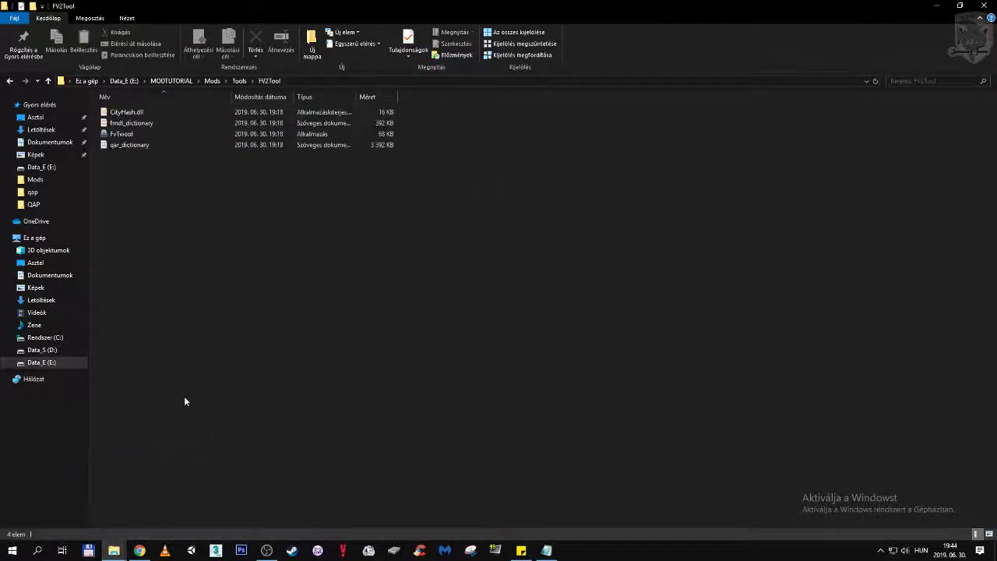
double_click(148, 134)
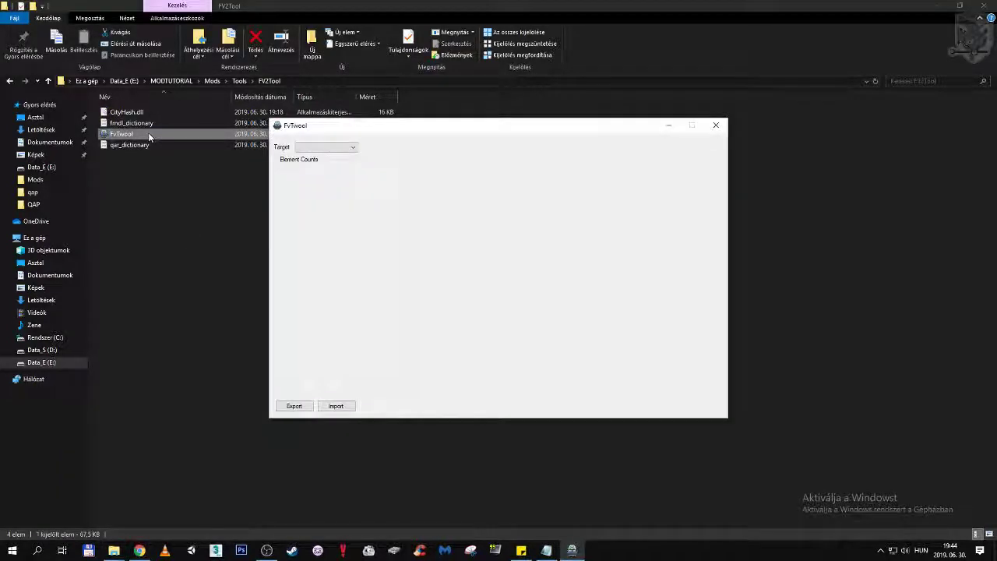
drag(411, 125, 536, 181)
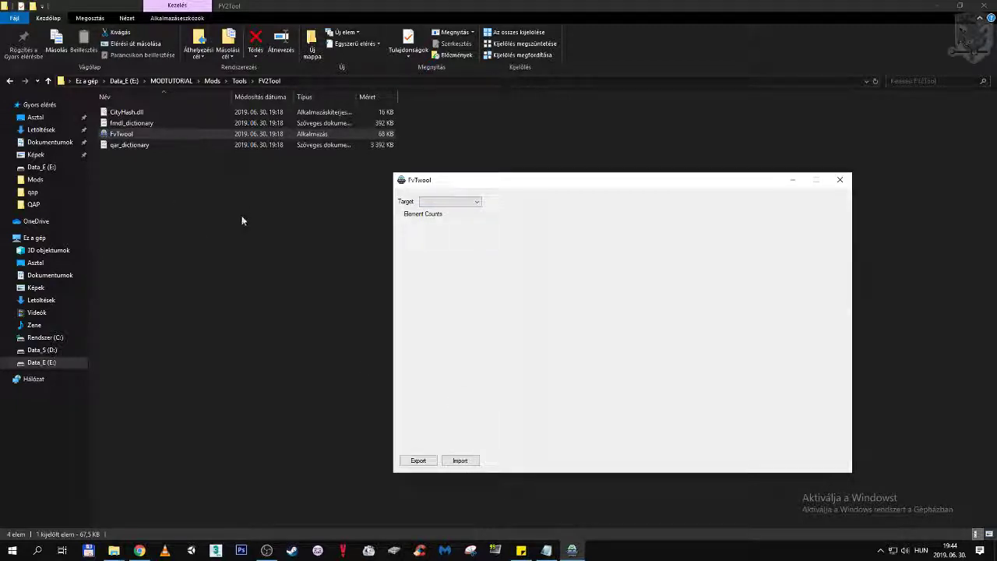
Import ish0_v00 into FvTwool, found by searching Mods\Install\Assets\tpp for *.fv2
click(460, 461)
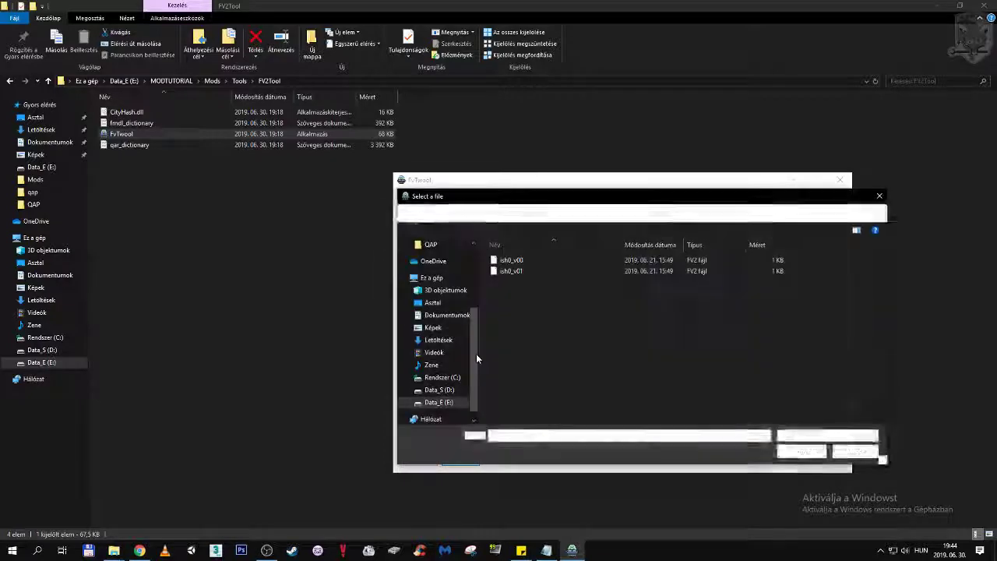
click(505, 213)
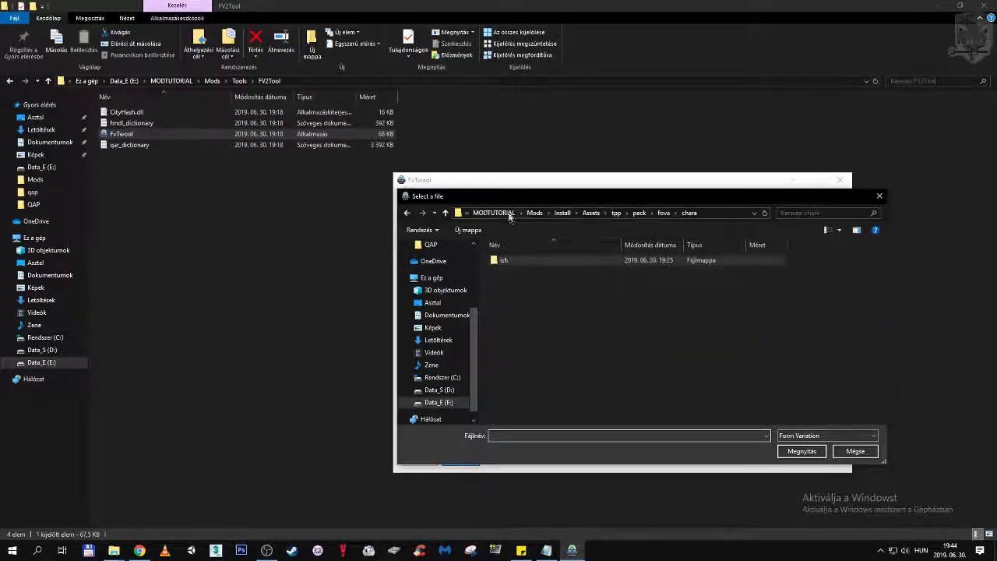
click(505, 213)
double_click(515, 315)
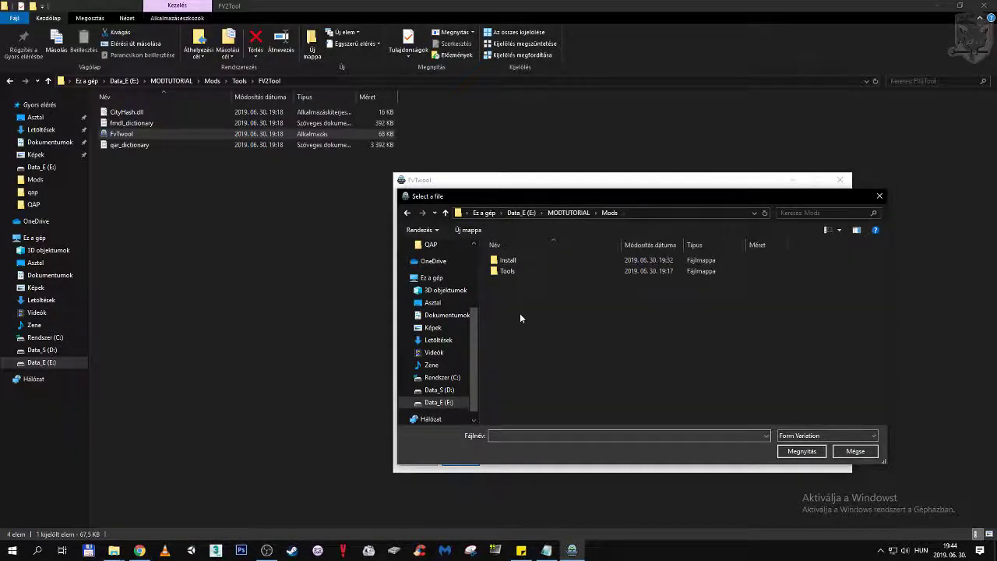
double_click(516, 260)
double_click(516, 261)
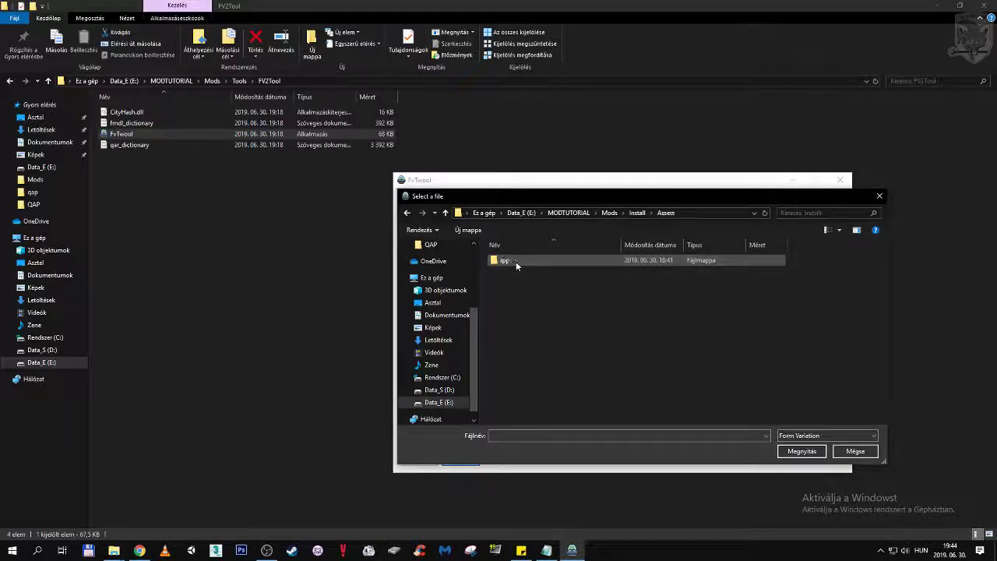
double_click(516, 261)
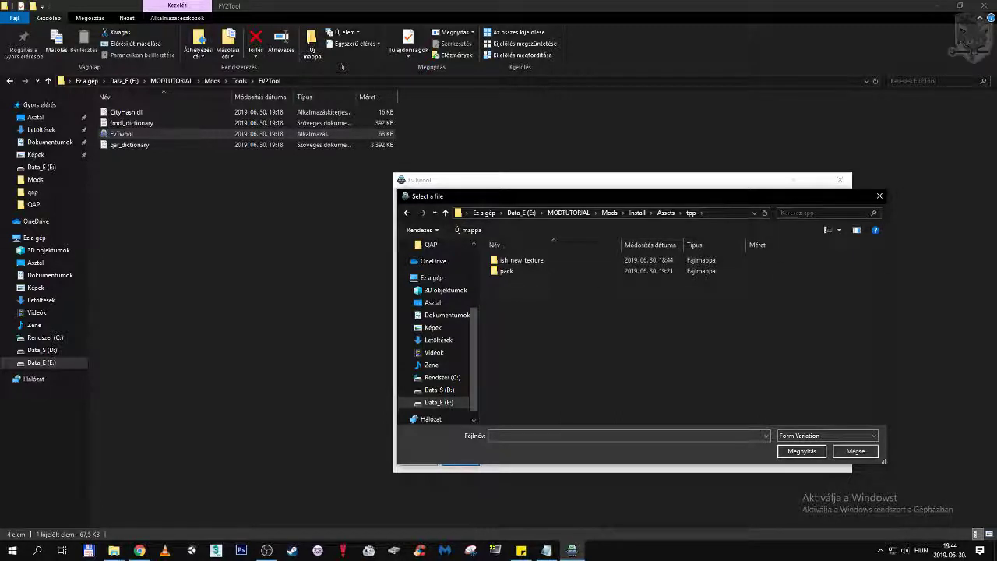
click(826, 212)
text(*.fv2)
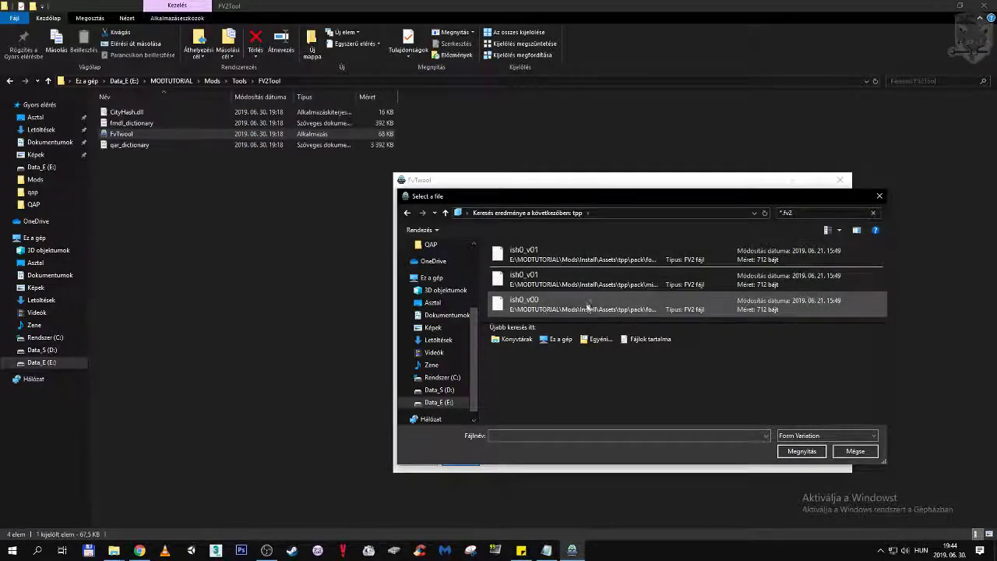
click(543, 306)
click(802, 451)
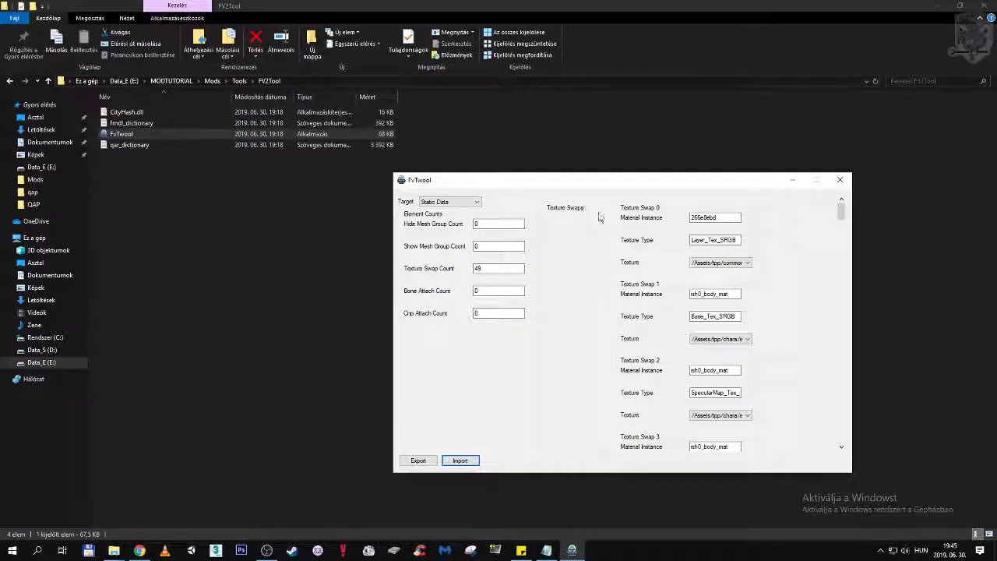
Inspect Texture Swap 0's material instance among the 49 swaps, then open the Target list
click(696, 218)
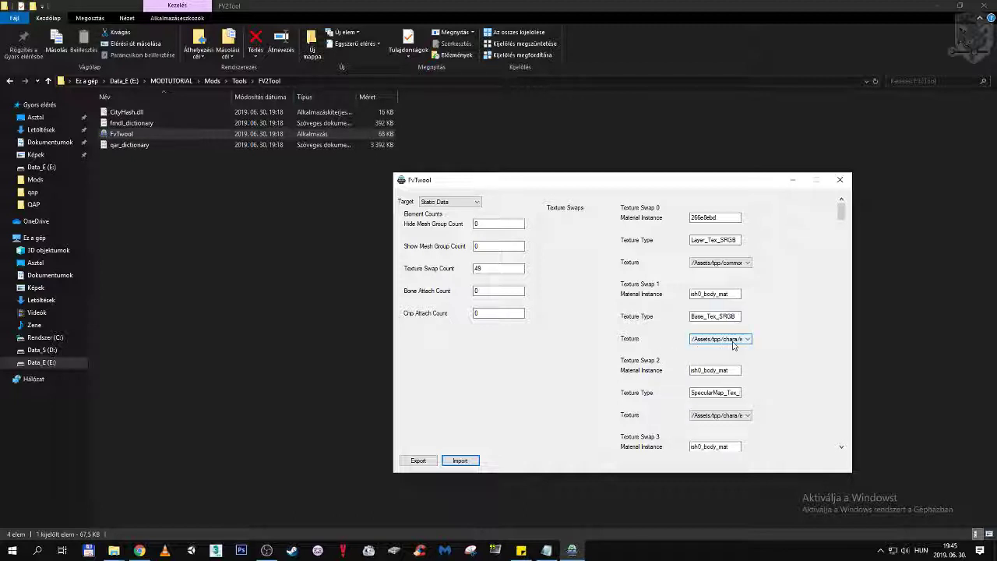
mouse_move(842, 211)
mouse_down()
mouse_move(840, 256)
mouse_move(842, 211)
mouse_up()
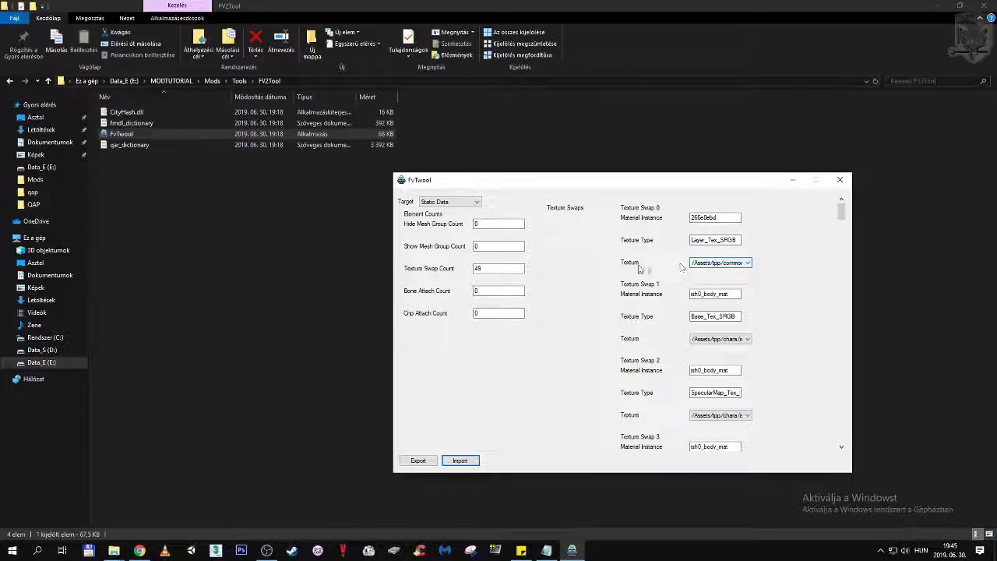
click(434, 202)
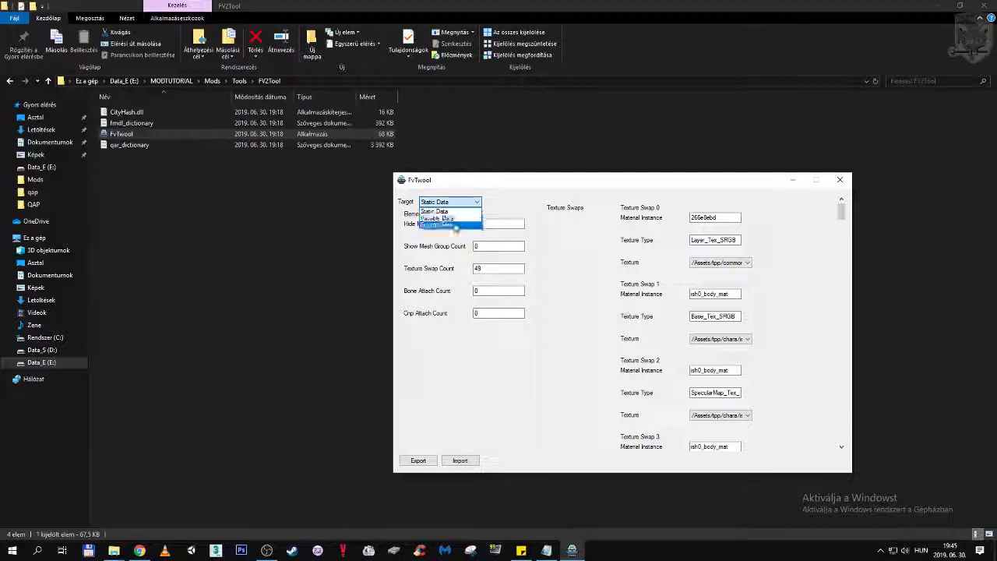
View the External Files texture paths, then return to the FV2Tool folder in File Explorer
click(456, 224)
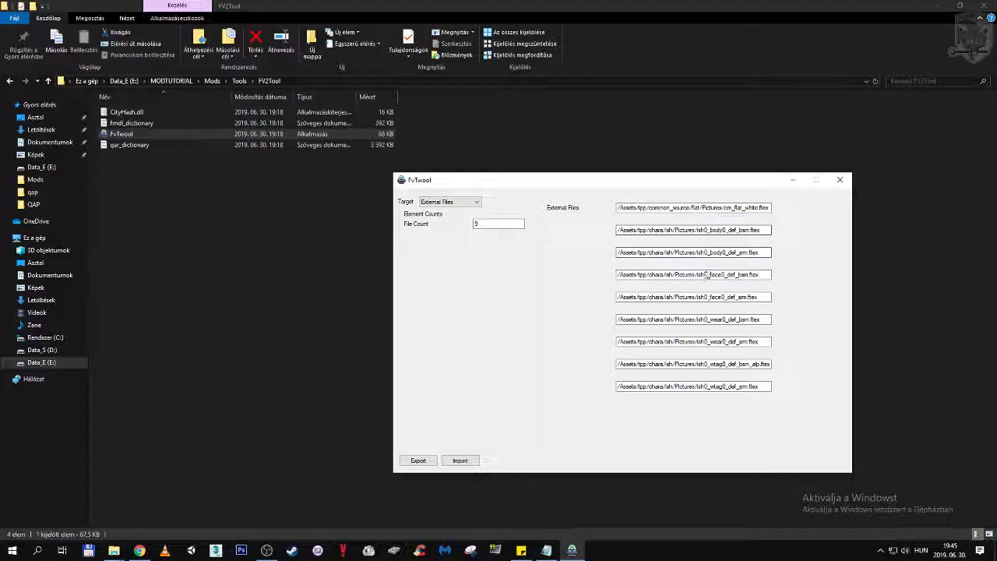
click(302, 233)
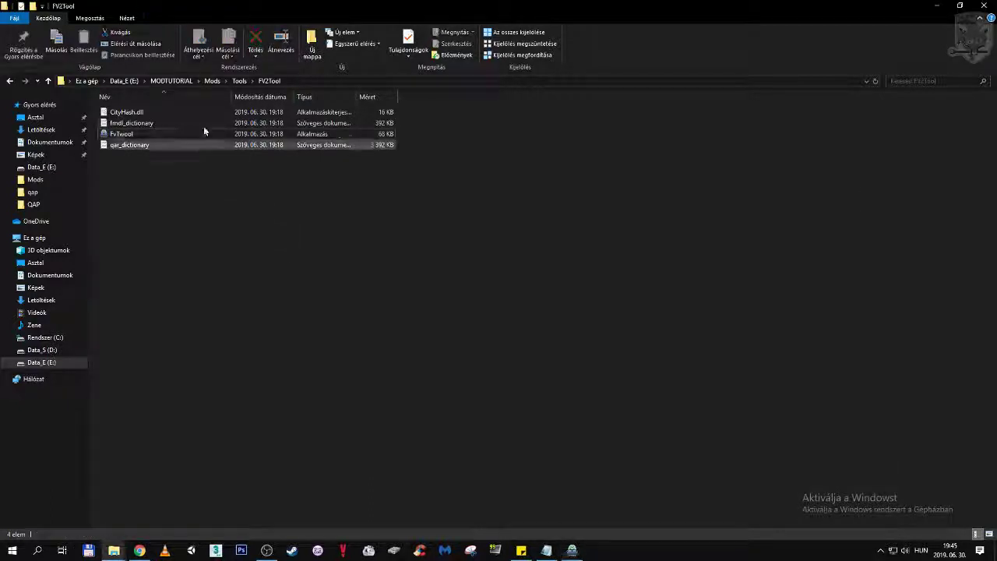
Open Mods\Install\Assets\tpp\ish_new_texture and bring FvTwool back up beside it
click(215, 81)
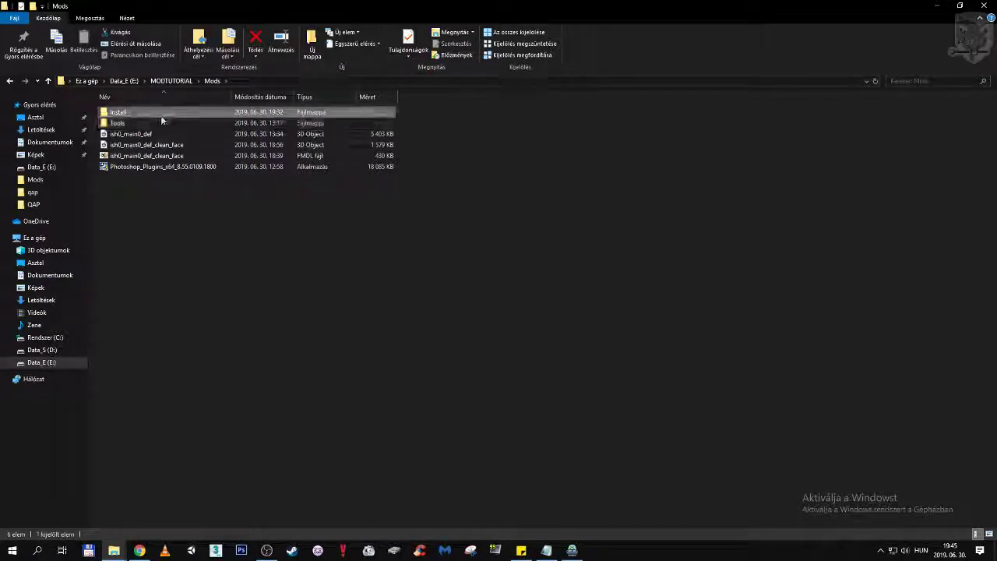
double_click(161, 114)
double_click(161, 114)
double_click(161, 113)
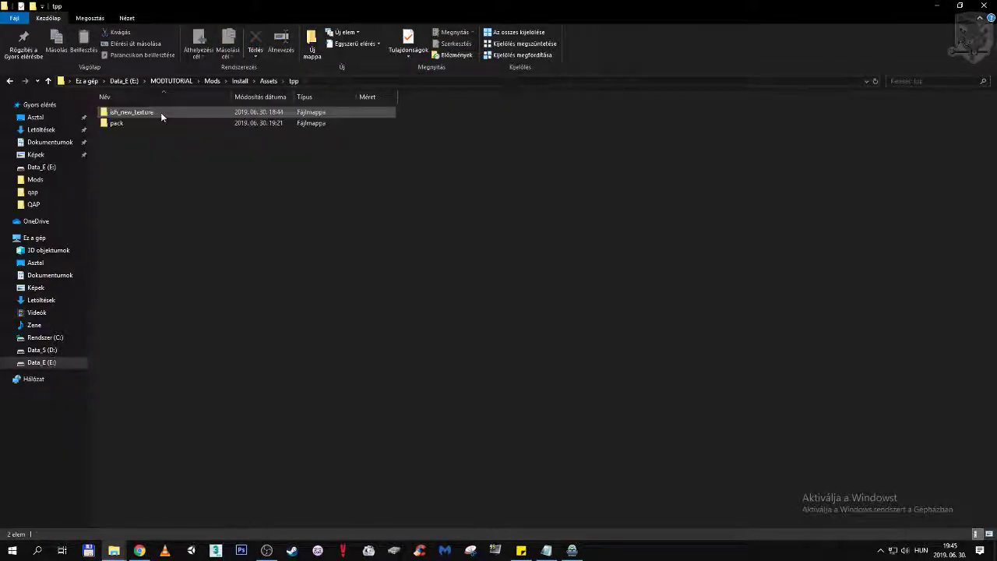
double_click(162, 114)
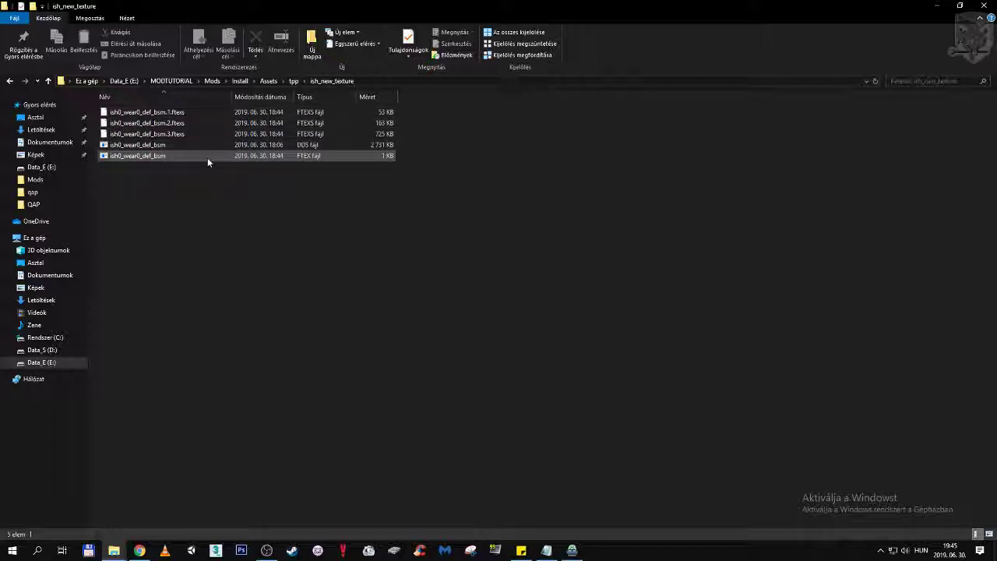
click(573, 551)
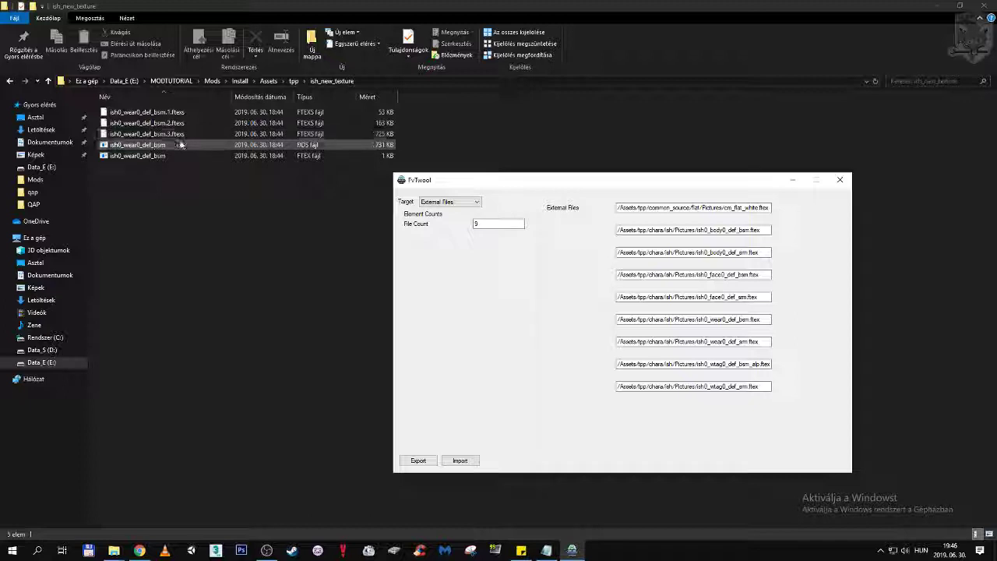
Replace 'chara/ish/Pictures/' with 'ish_new_texture/' in the ish0_wear0_def_bsm external file path
click(733, 231)
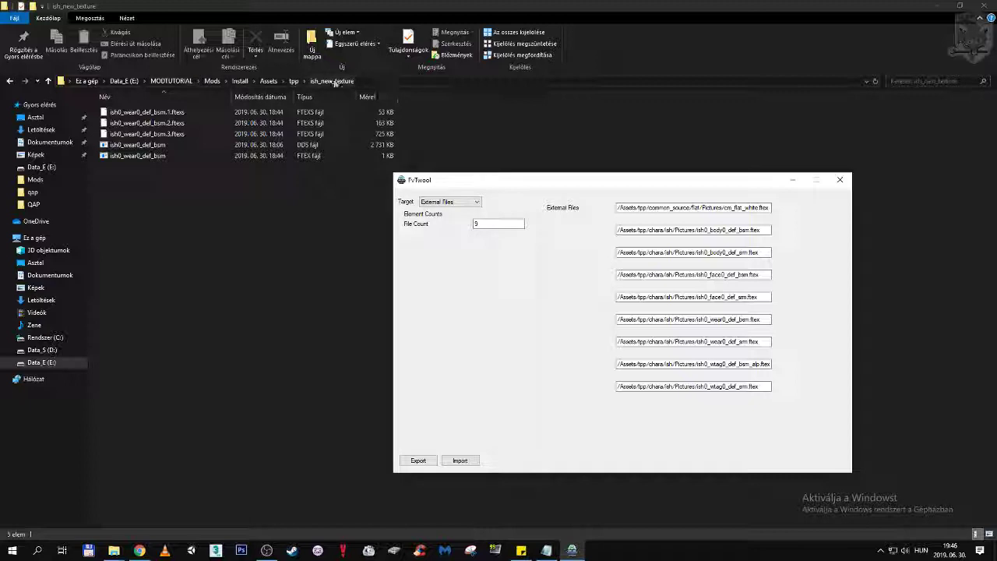
click(648, 320)
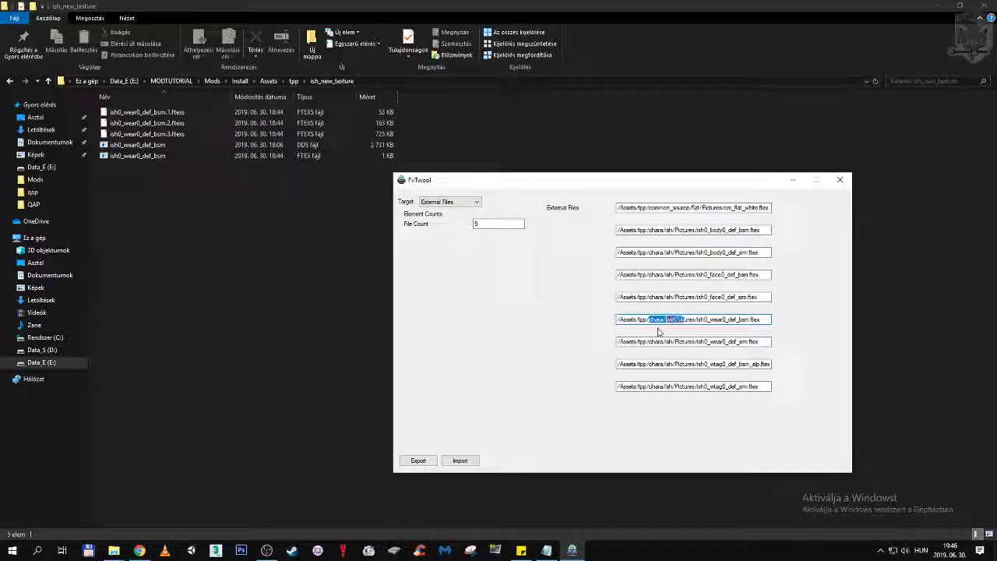
key(BackSpace)
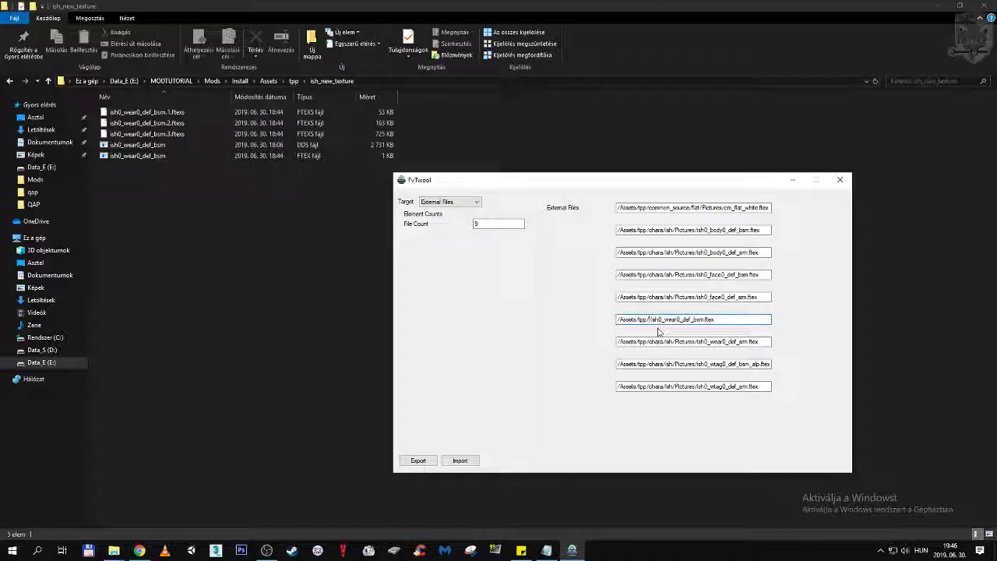
text(f)
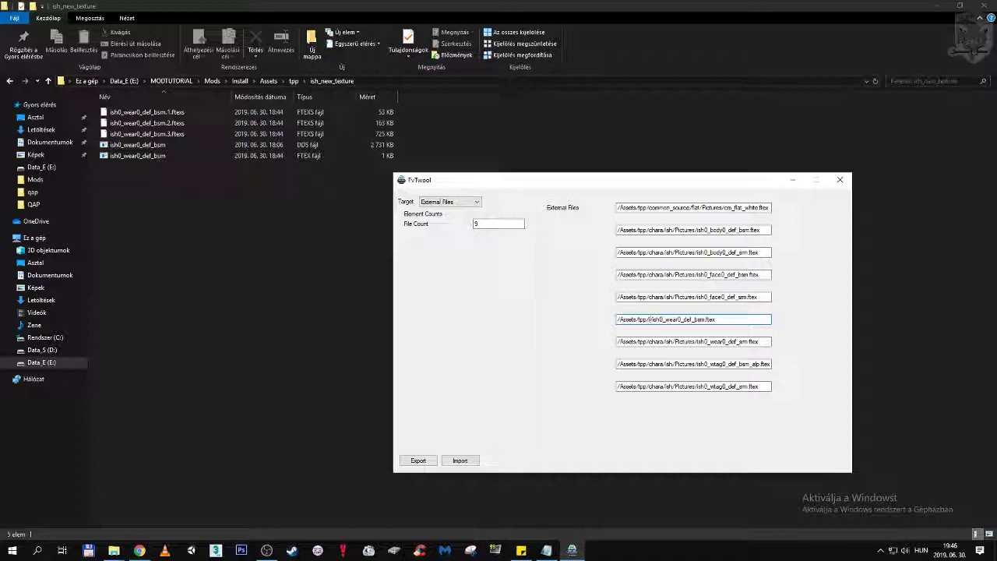
text(sh_new_texture)
click(741, 297)
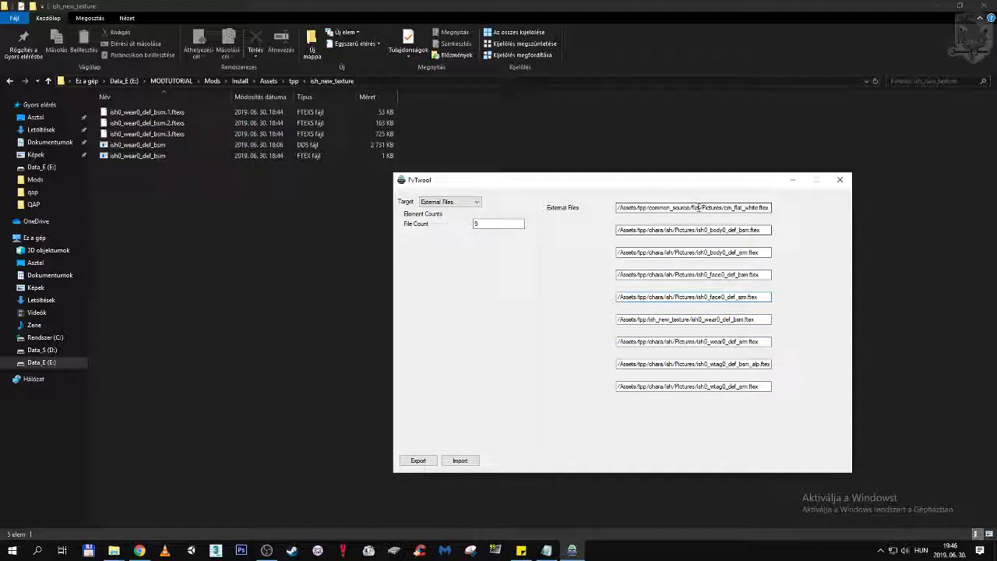
Export the edited form variation over ish0_v00.fv2, confirm the overwrite, and begin an import
click(419, 460)
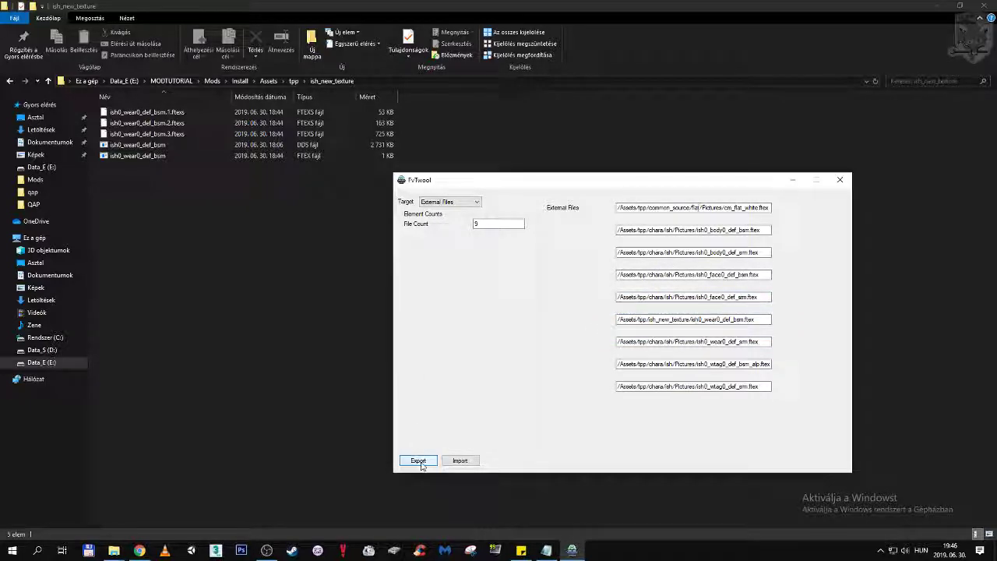
click(616, 310)
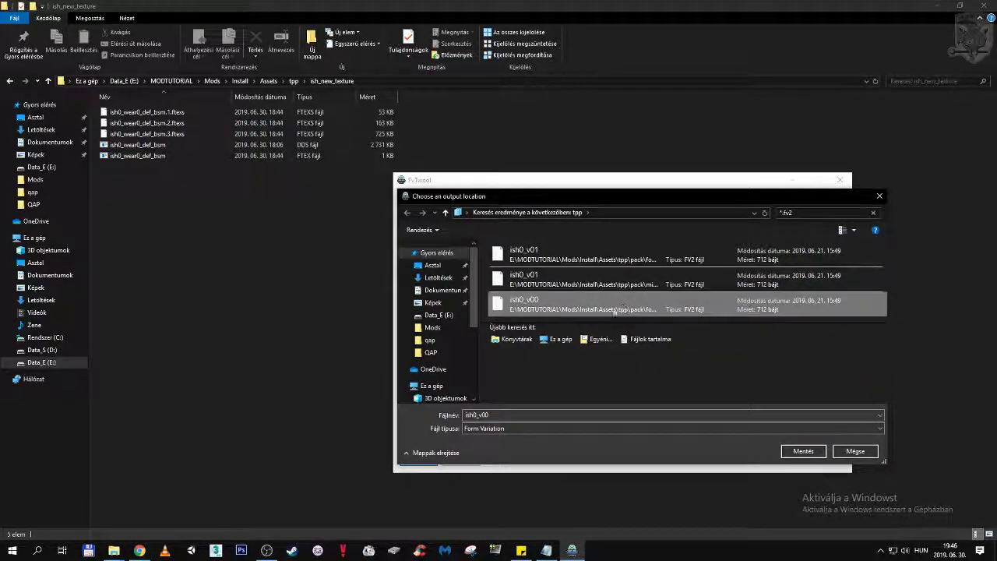
click(802, 451)
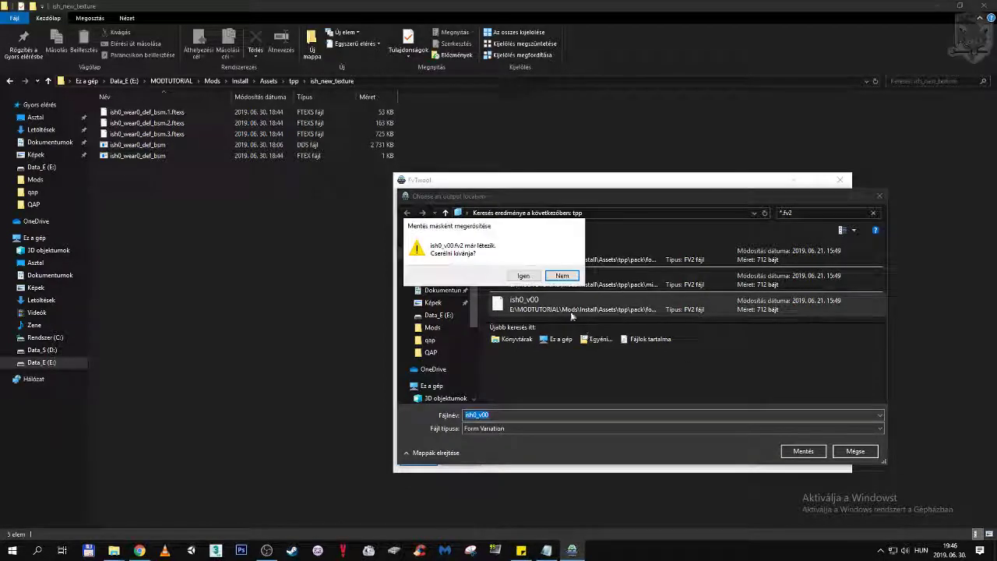
click(524, 278)
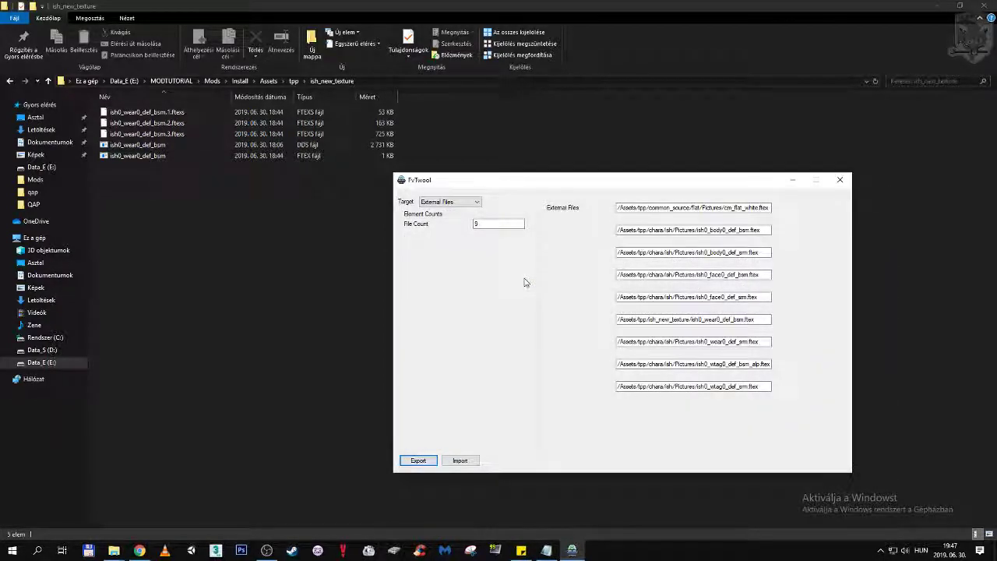
click(459, 460)
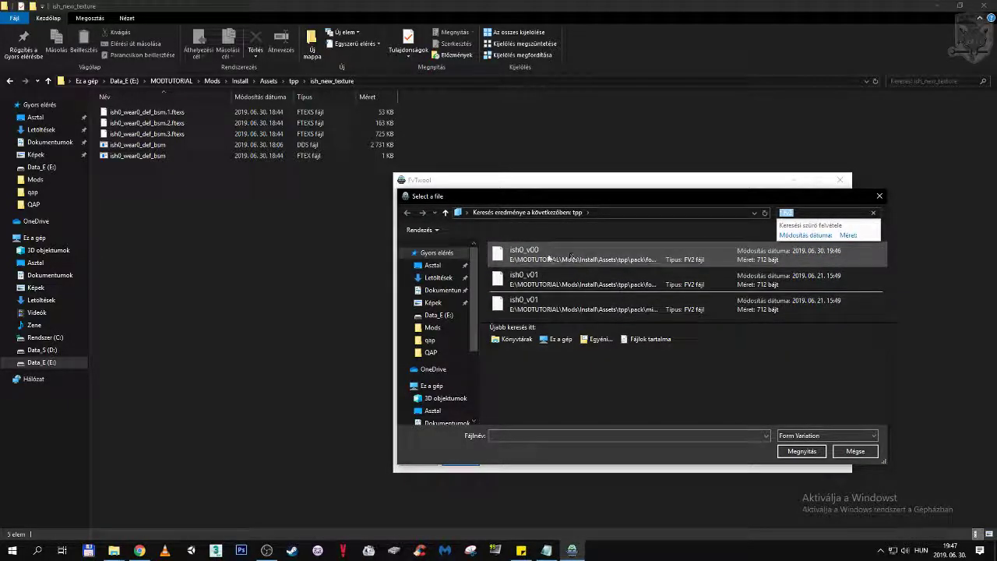
Load ish0_v01.fv2 in FvTwool and switch the Target view to External Files
click(568, 276)
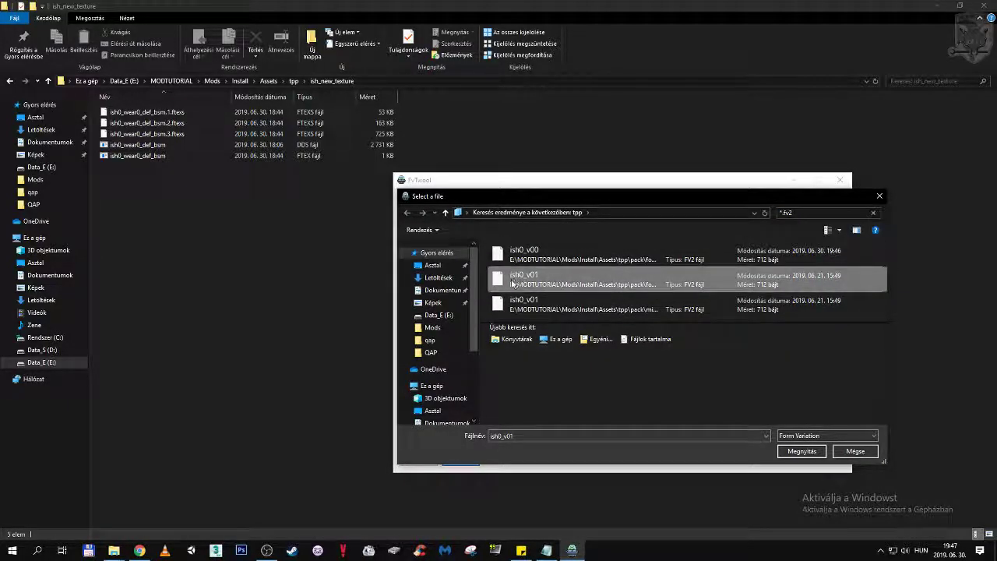
click(802, 451)
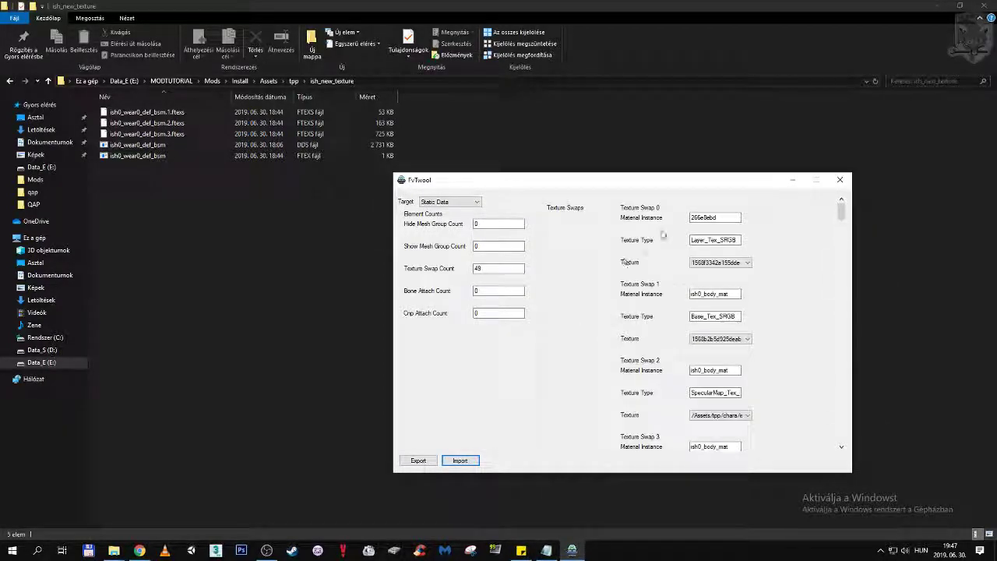
click(470, 202)
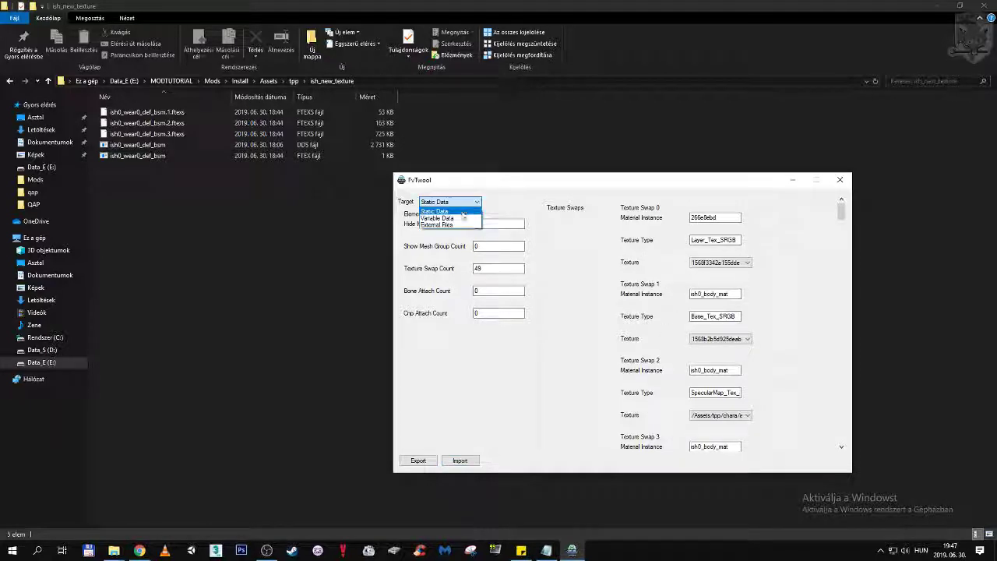
click(462, 223)
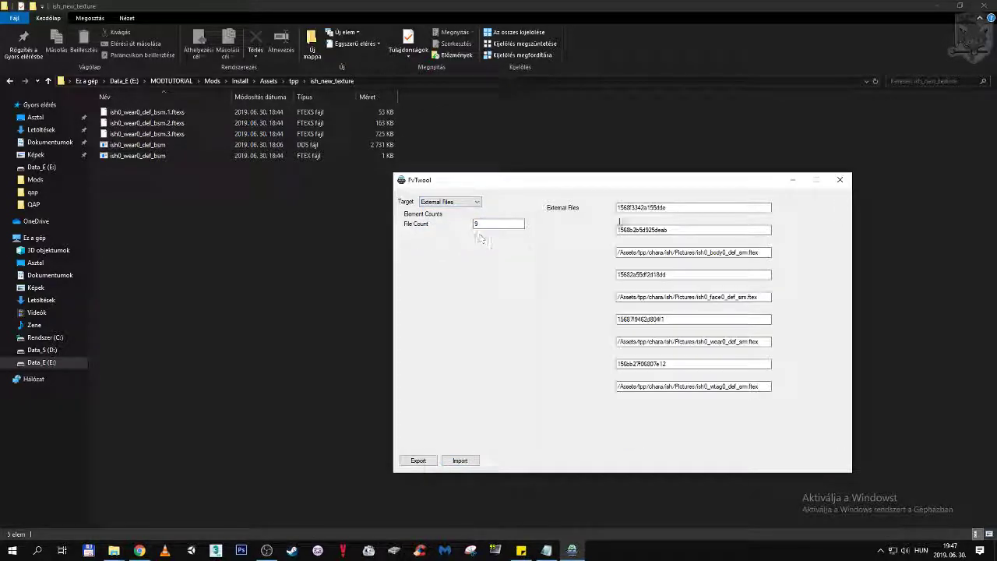
Compare the external texture paths, including the wear0 texture entry, then close FvTwool
click(676, 207)
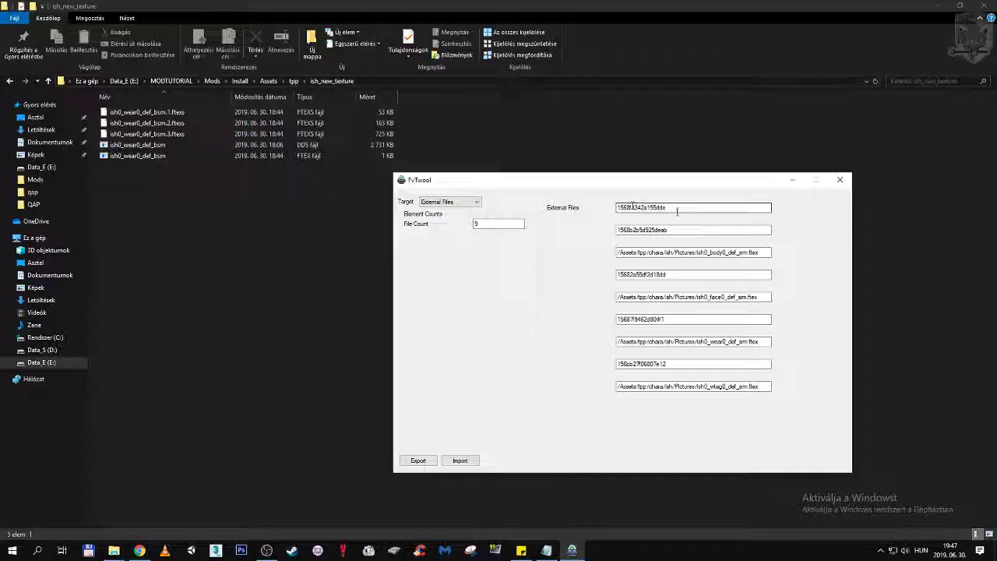
click(634, 231)
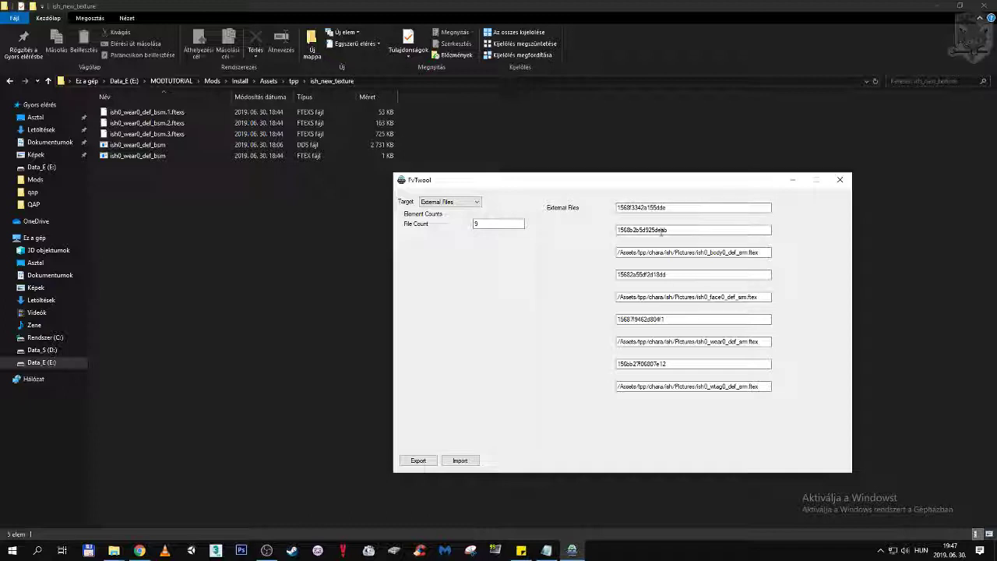
click(620, 252)
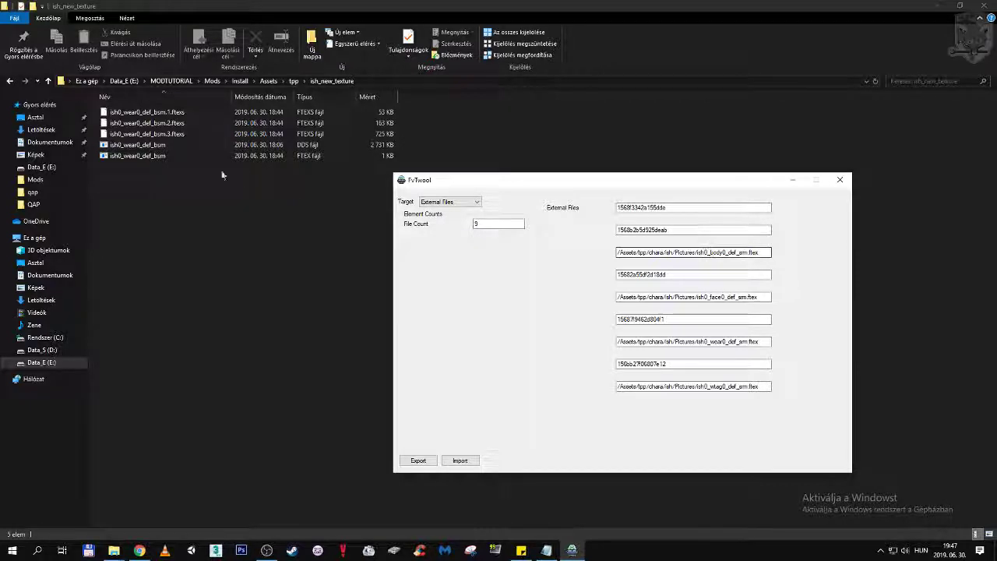
click(140, 145)
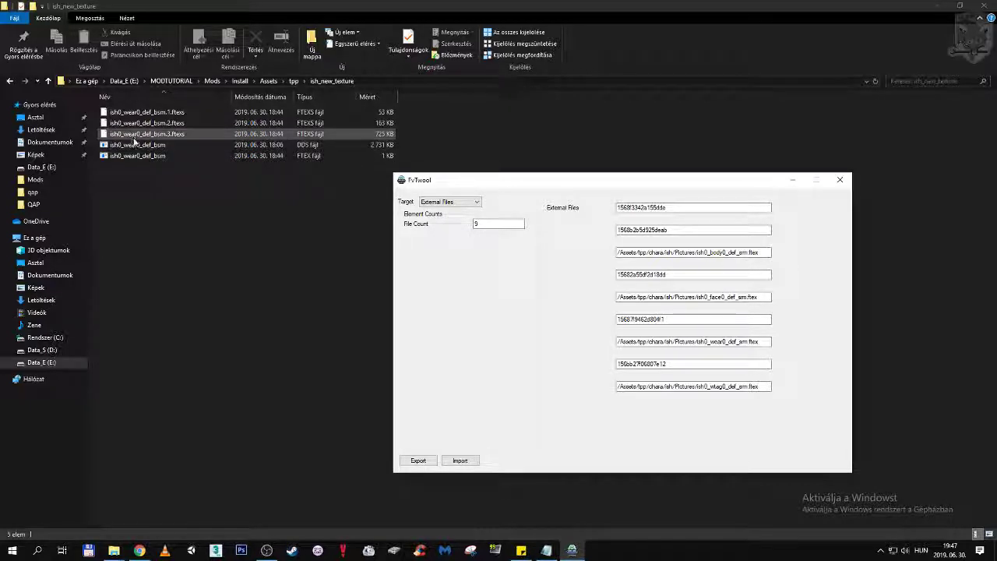
click(717, 341)
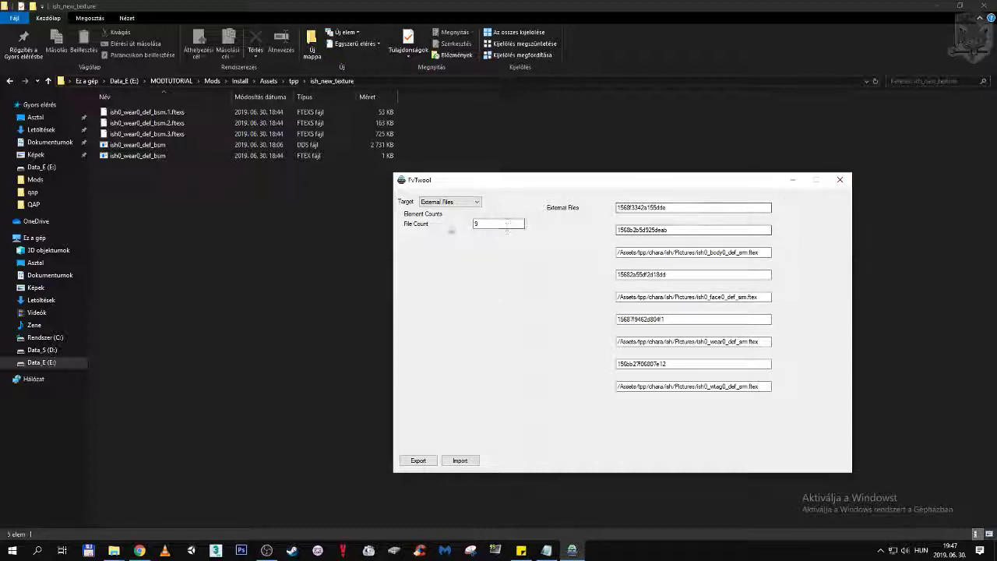
click(840, 180)
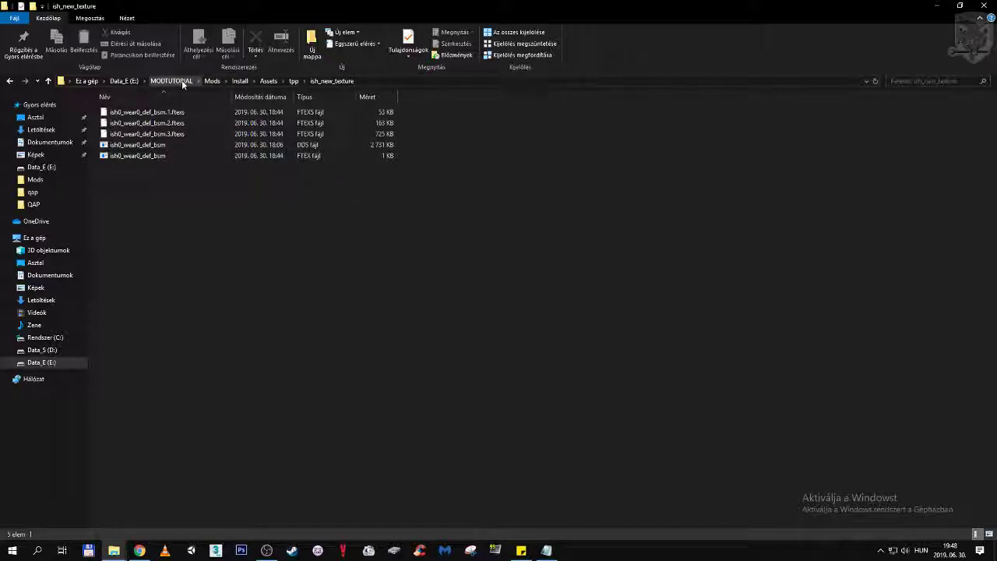
Search the Install folder for *.fv2 and delete both ish0_v01 files
click(212, 81)
double_click(175, 111)
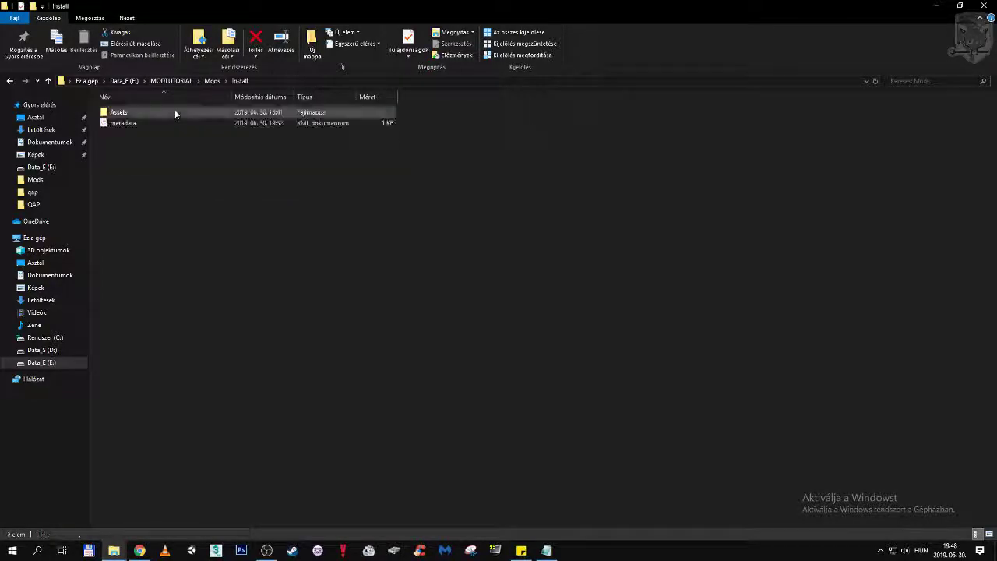
click(913, 81)
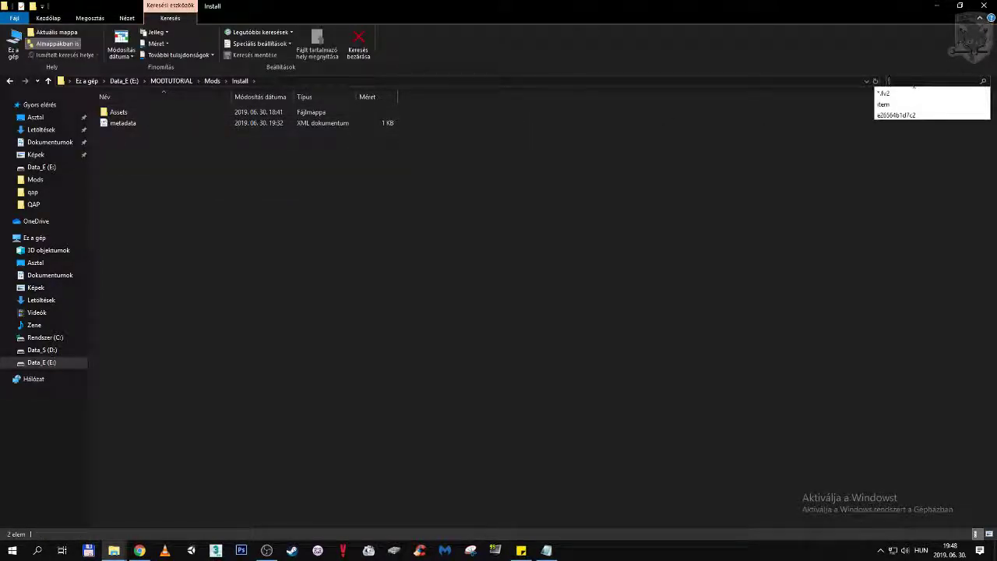
click(885, 94)
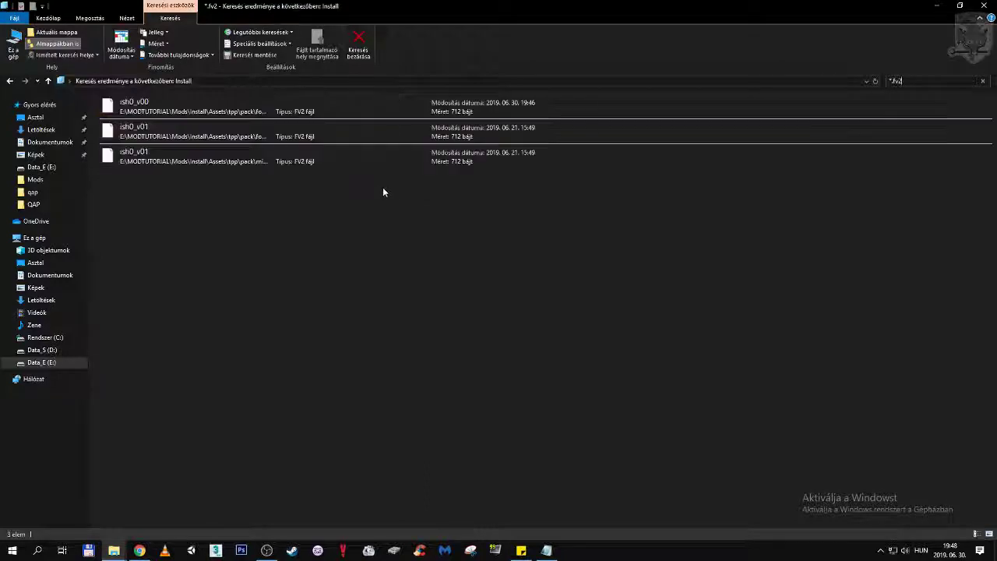
click(248, 134)
ctrl+click(250, 159)
right_click(250, 156)
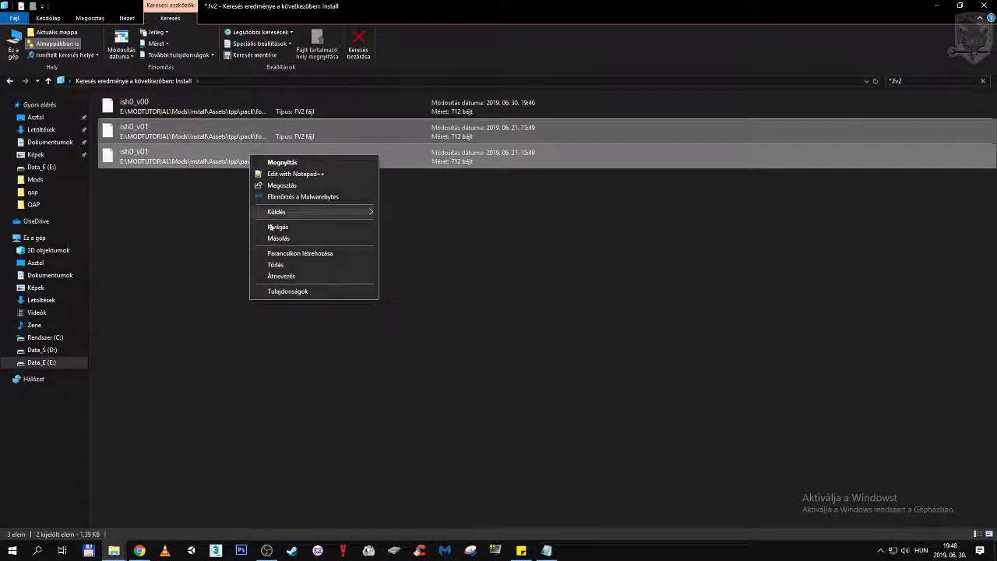
click(275, 265)
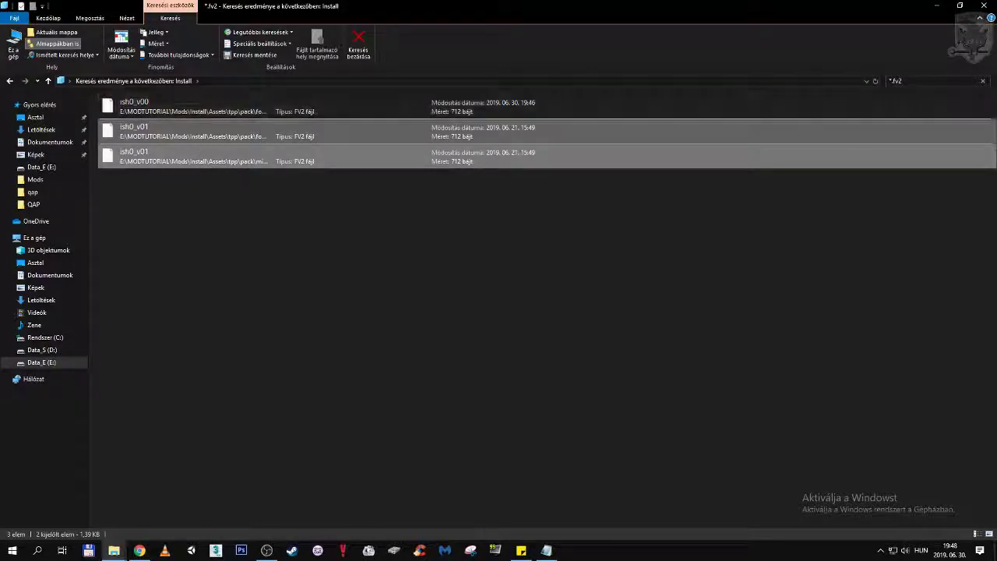
Rerun the *.fv2 search to verify only ish0_v00 remains, then clear it and minimize Explorer
click(983, 80)
click(885, 93)
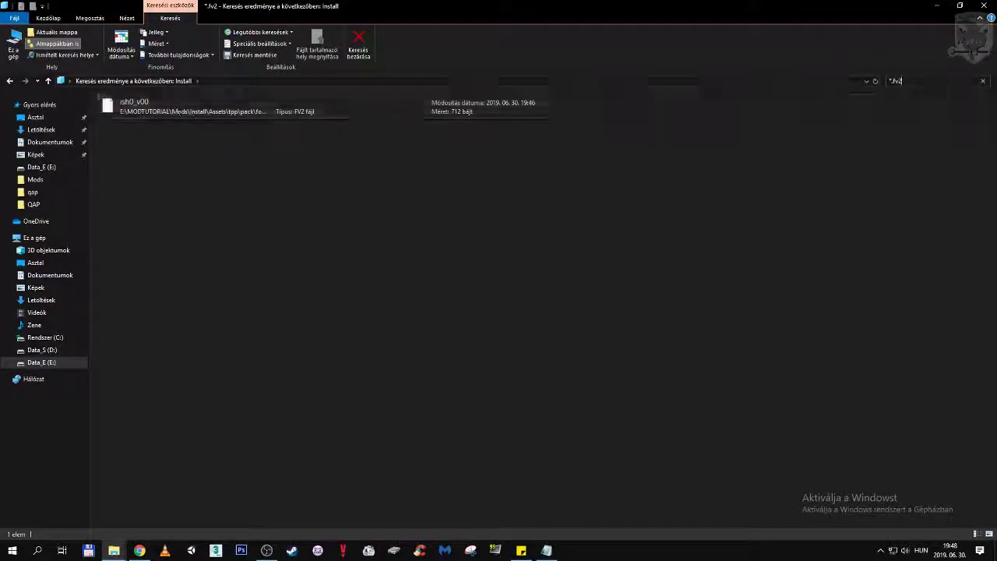
click(983, 80)
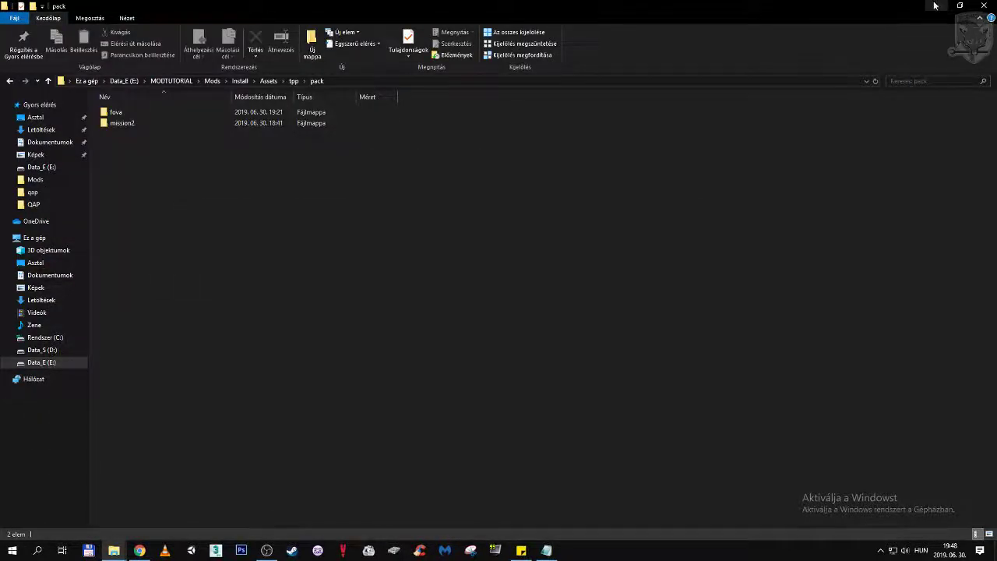
click(935, 5)
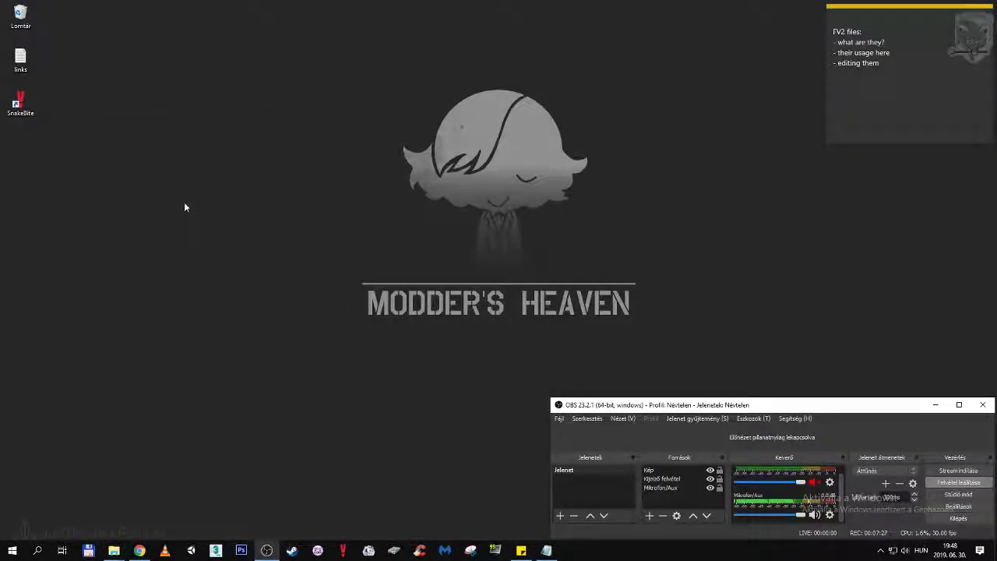
Launch MakeBite via Windows search and check the mod name
click(44, 550)
text(make)
click(130, 262)
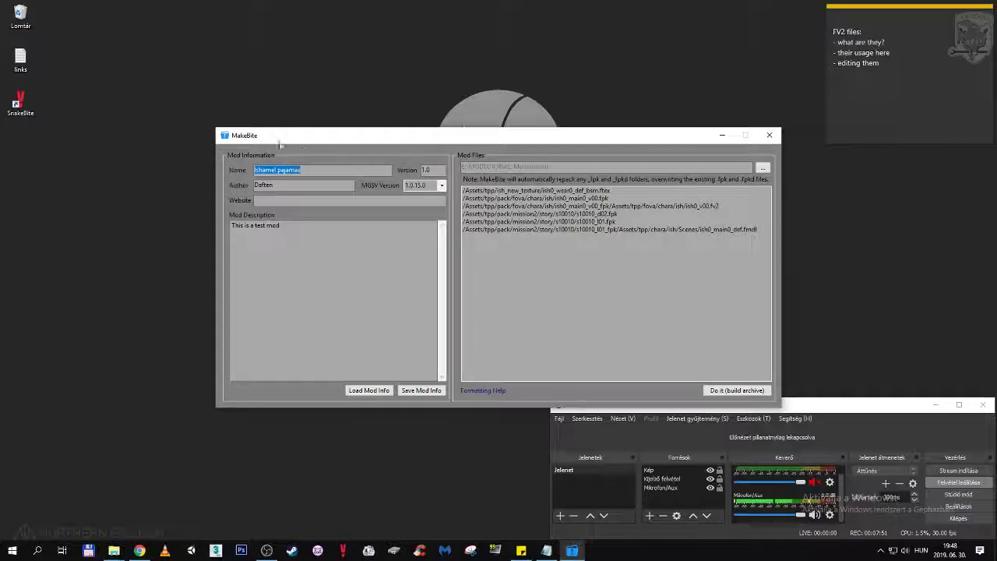
click(317, 168)
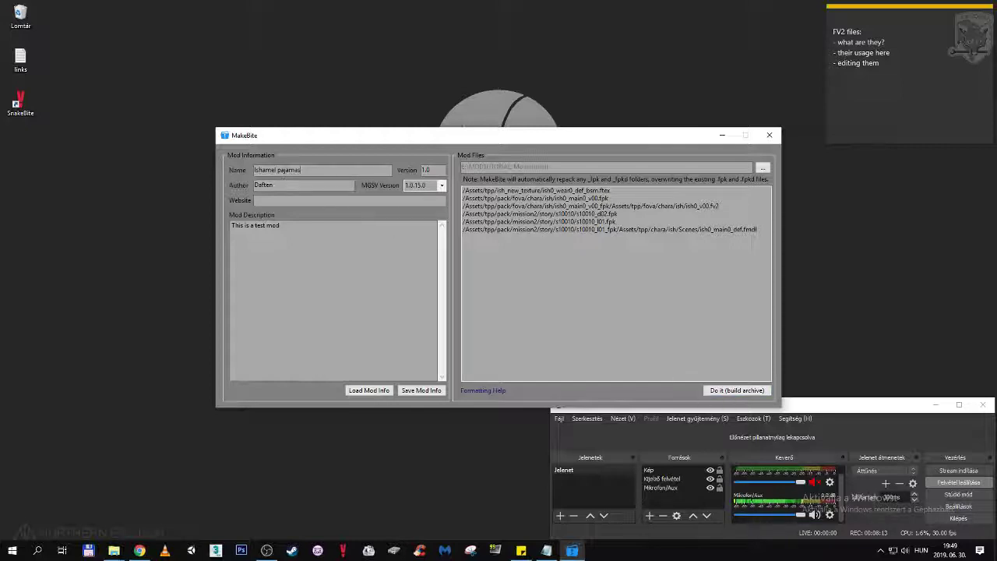
Build the mod archive, save it as ish_pajamas on the Desktop, and close MakeBite
click(737, 390)
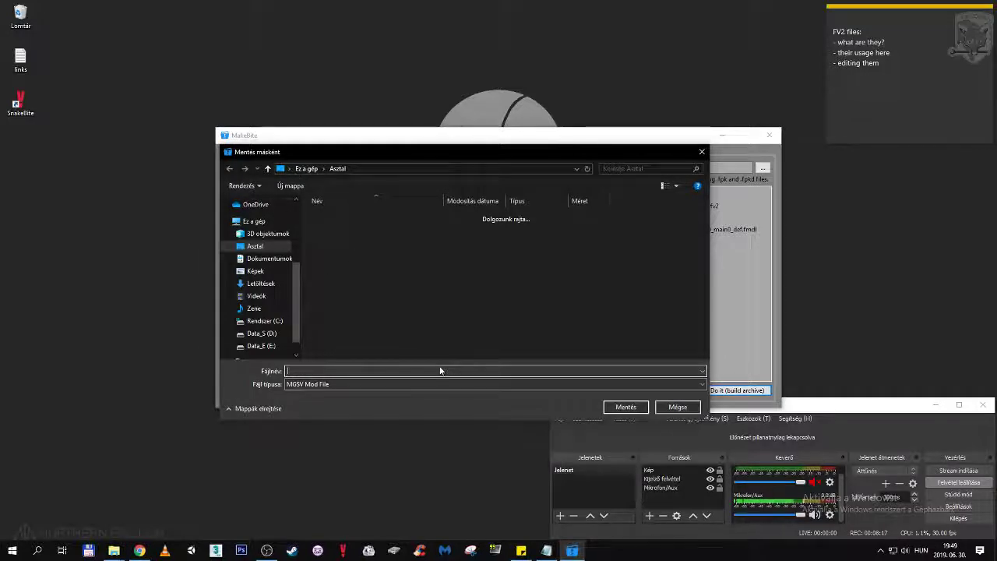
text(ish_pajam)
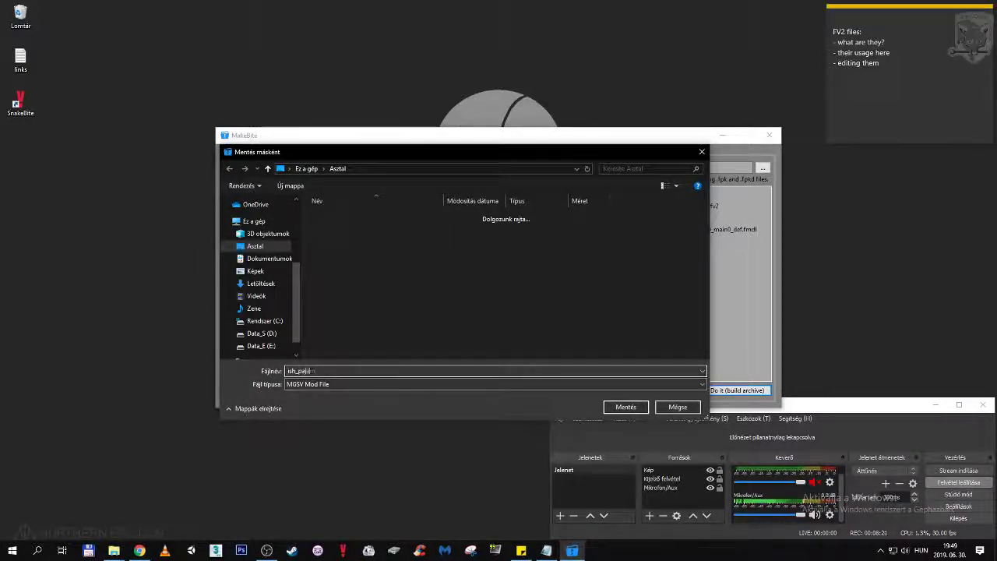
text(as)
click(624, 408)
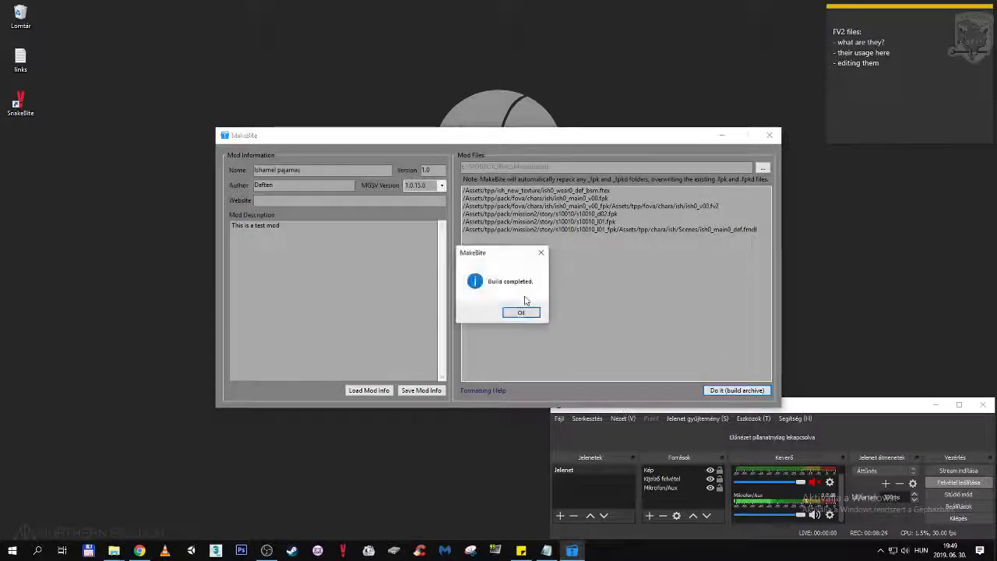
click(521, 313)
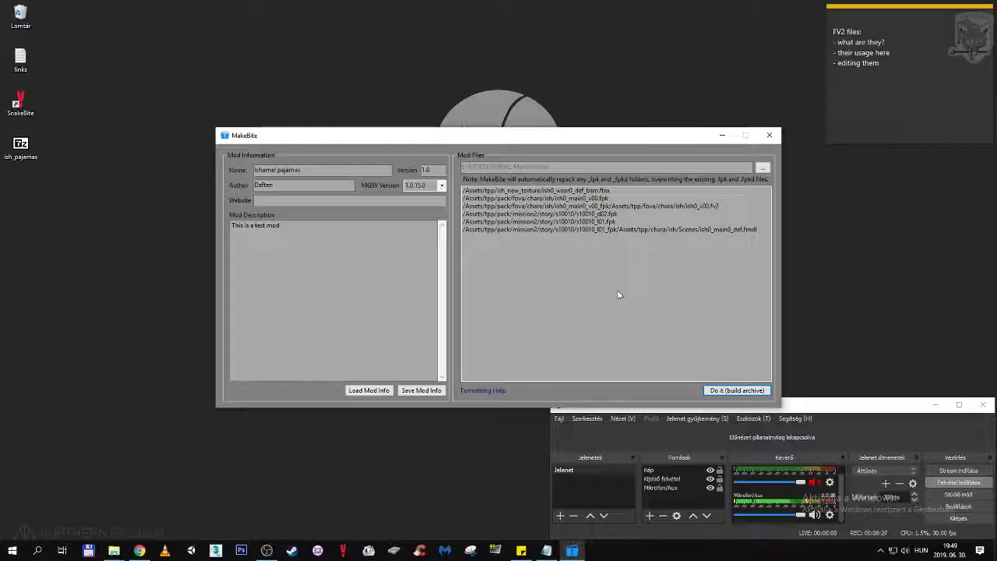
click(770, 135)
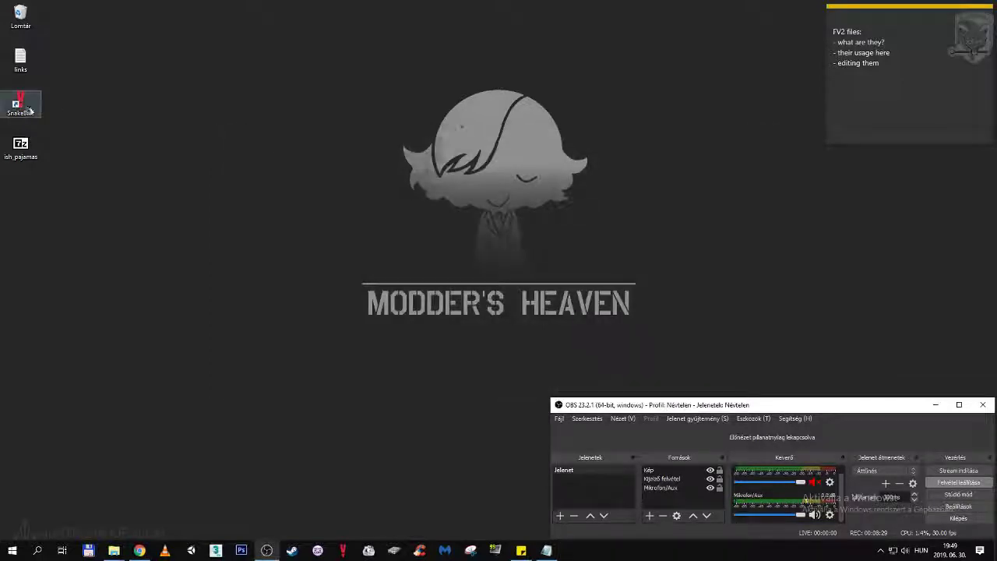
Uninstall the old Ishamel pajamas mod, keeping Infinite Heaven, then select ish_pajamas to install
right_click(27, 109)
click(60, 111)
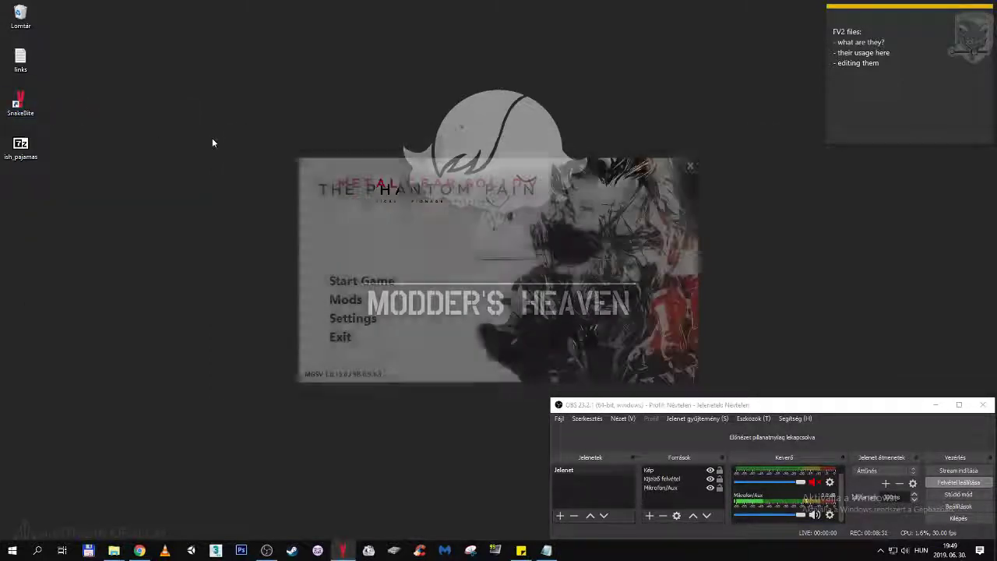
click(347, 300)
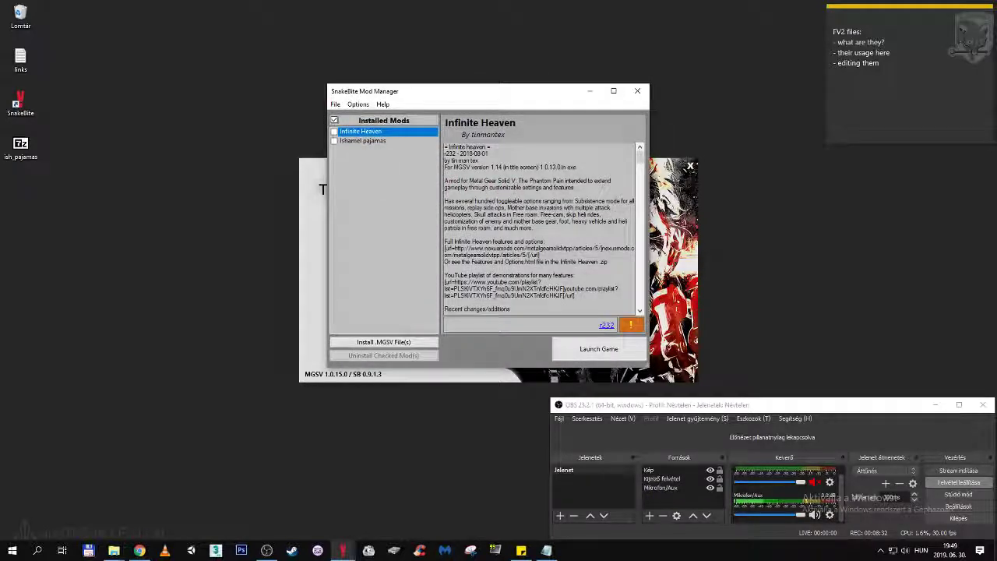
click(373, 143)
click(402, 356)
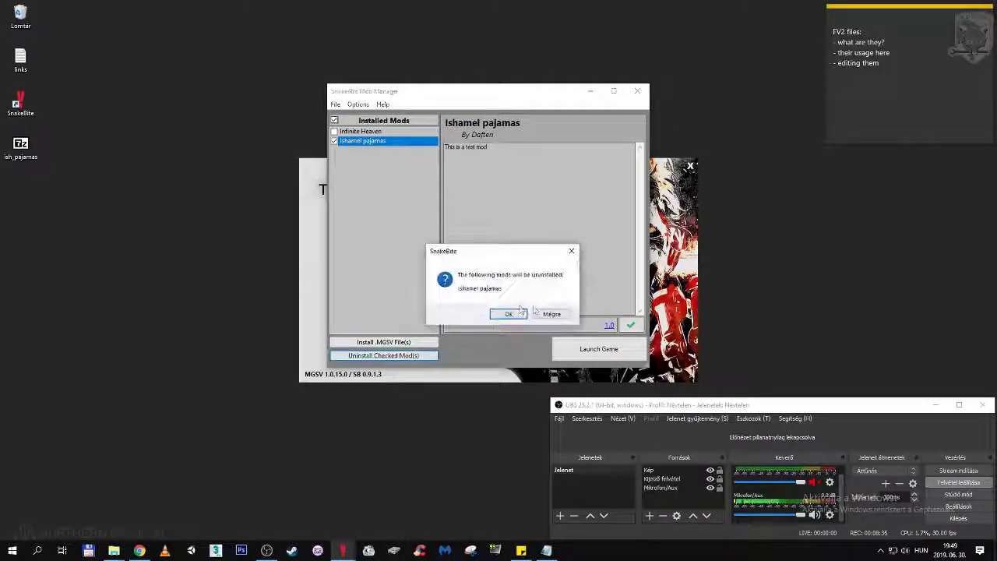
click(509, 314)
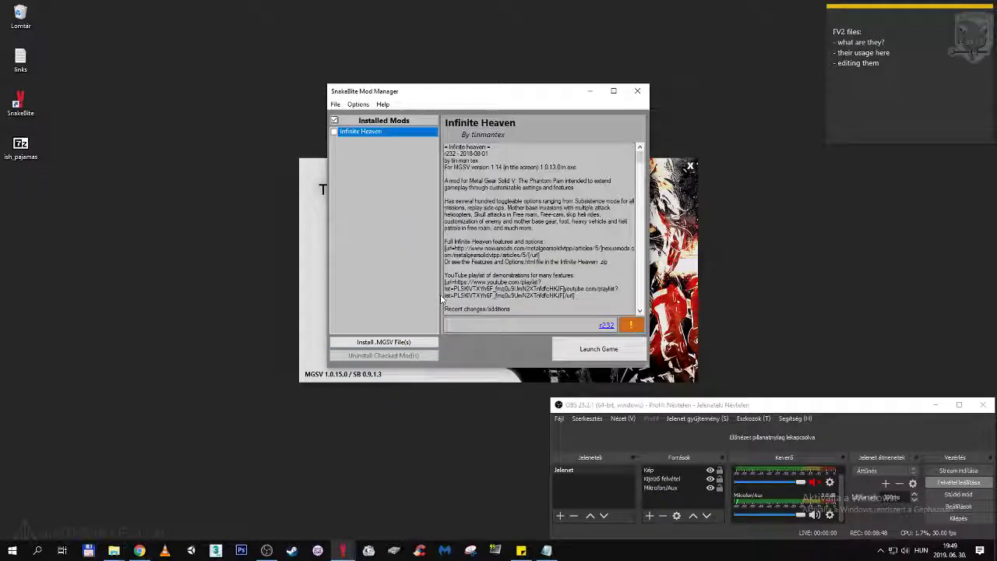
click(387, 343)
click(448, 185)
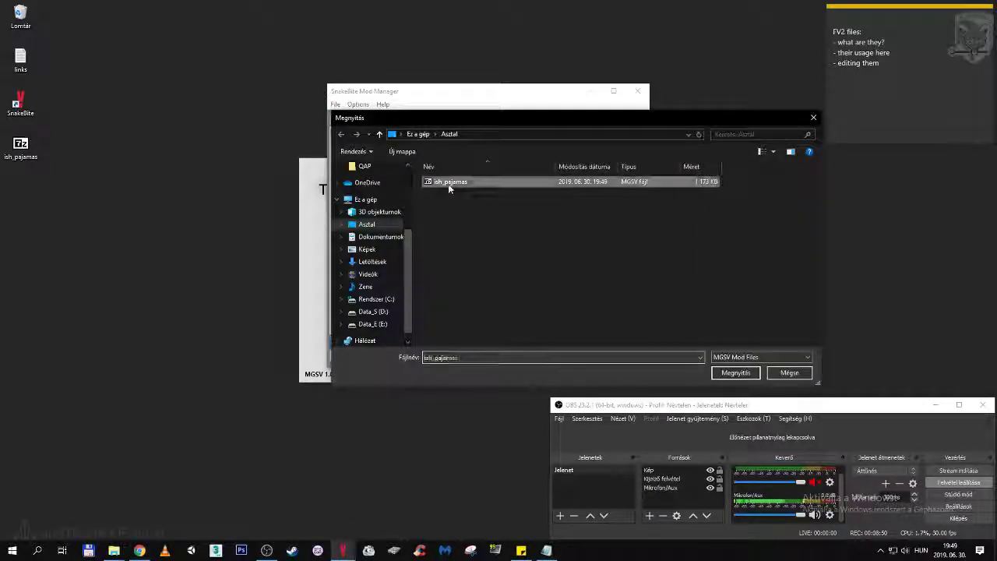
Install ish_pajamas as Ishamel pajamas, unmute the OBS microphone, and launch the game
click(735, 373)
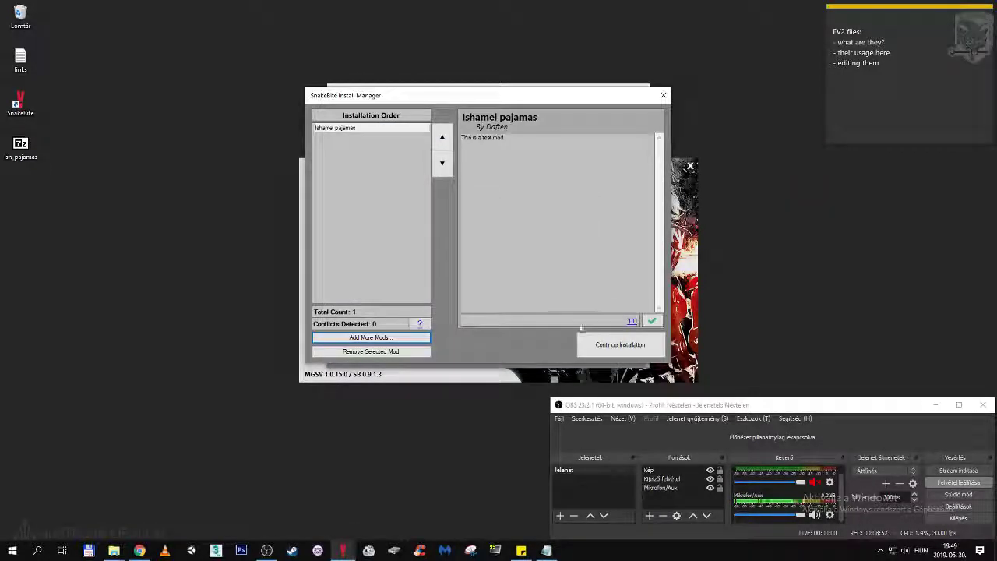
click(586, 343)
click(488, 312)
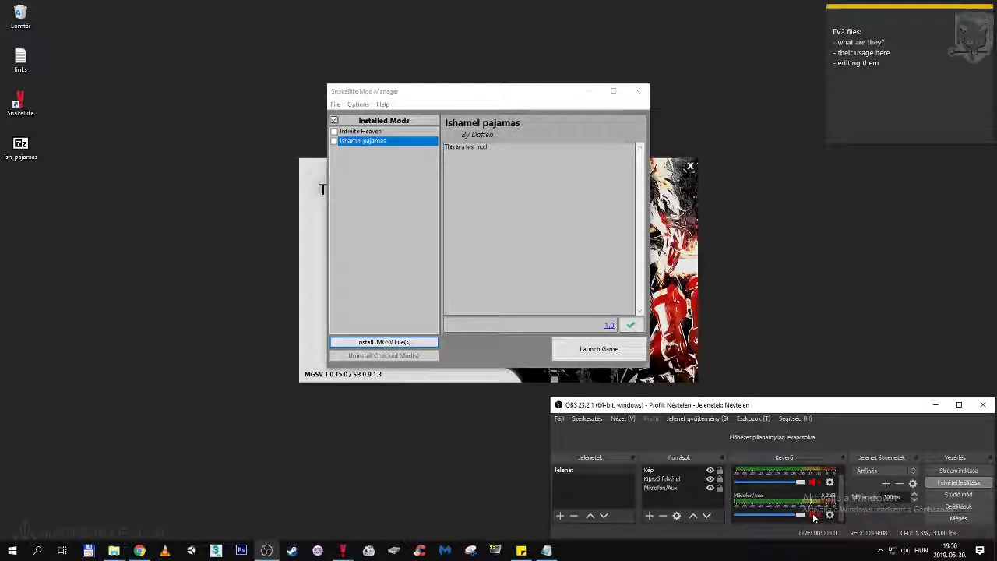
click(814, 515)
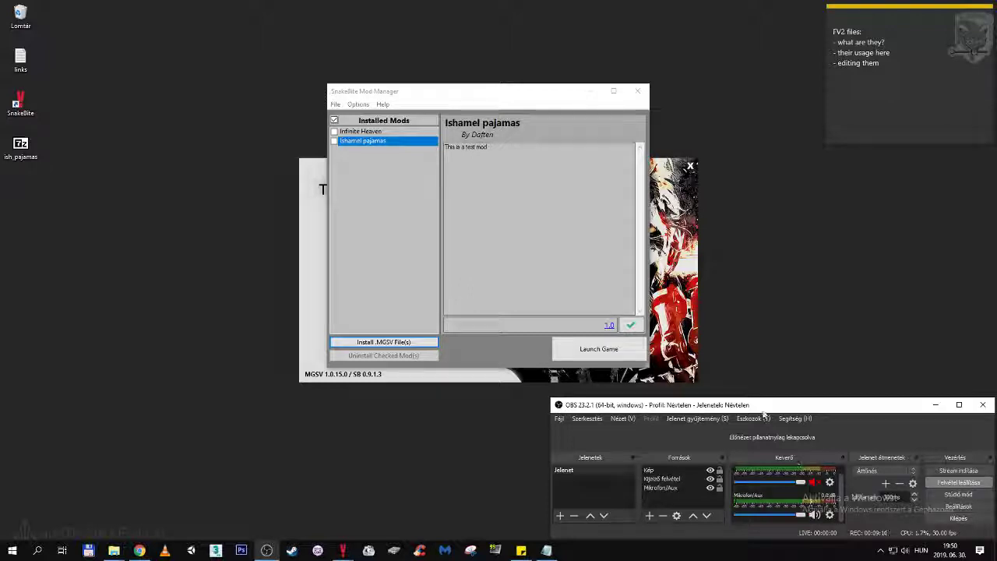
click(570, 350)
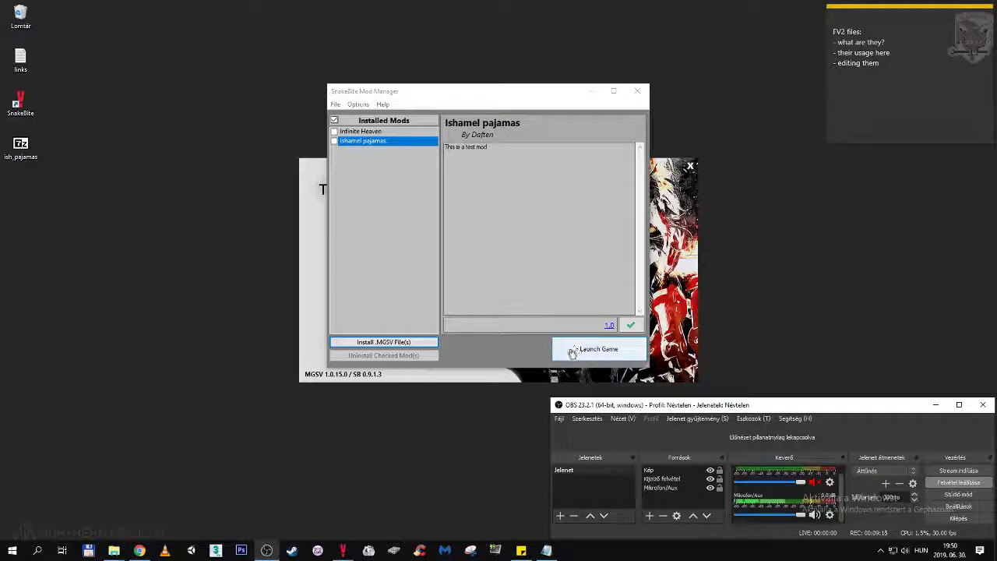